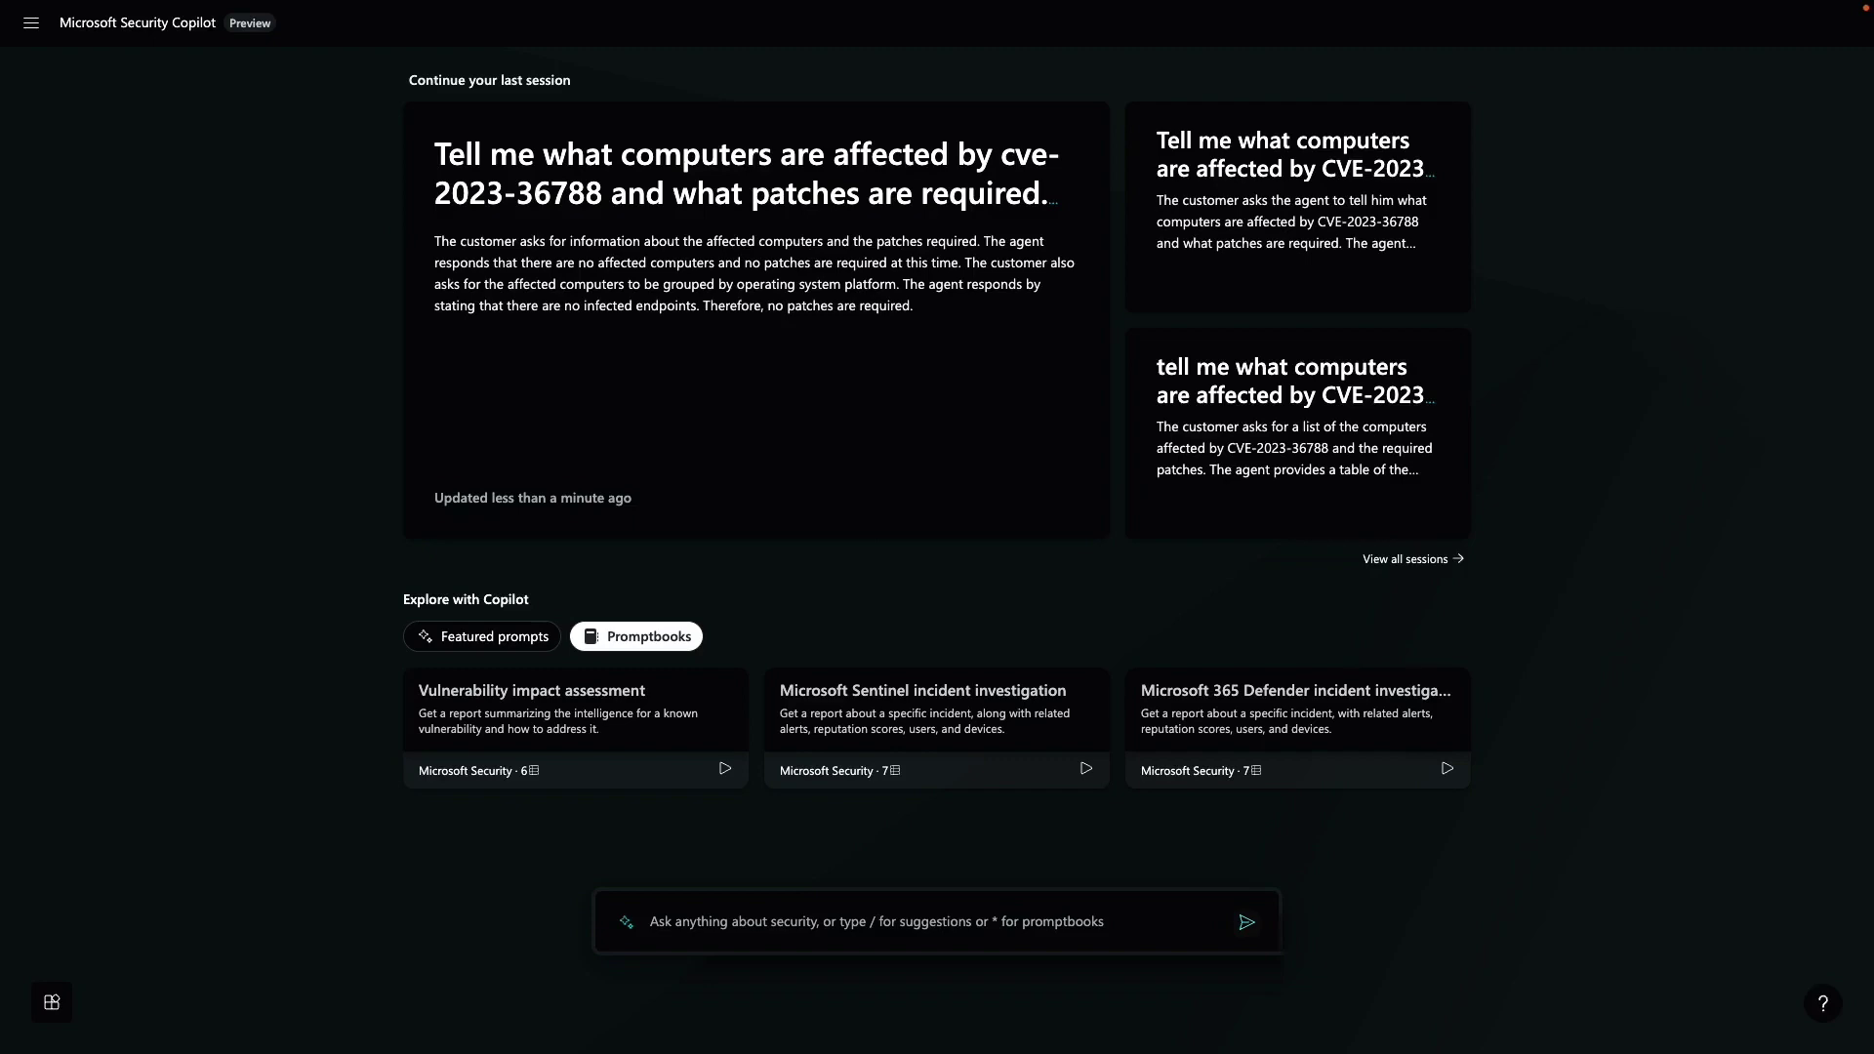
Ask which computers CVE-2023-36805 affects and their required patches, as a table grouped by OS platform
{"action": "type", "text": "Tell me what computers are affected by CVE-2023-36805"}
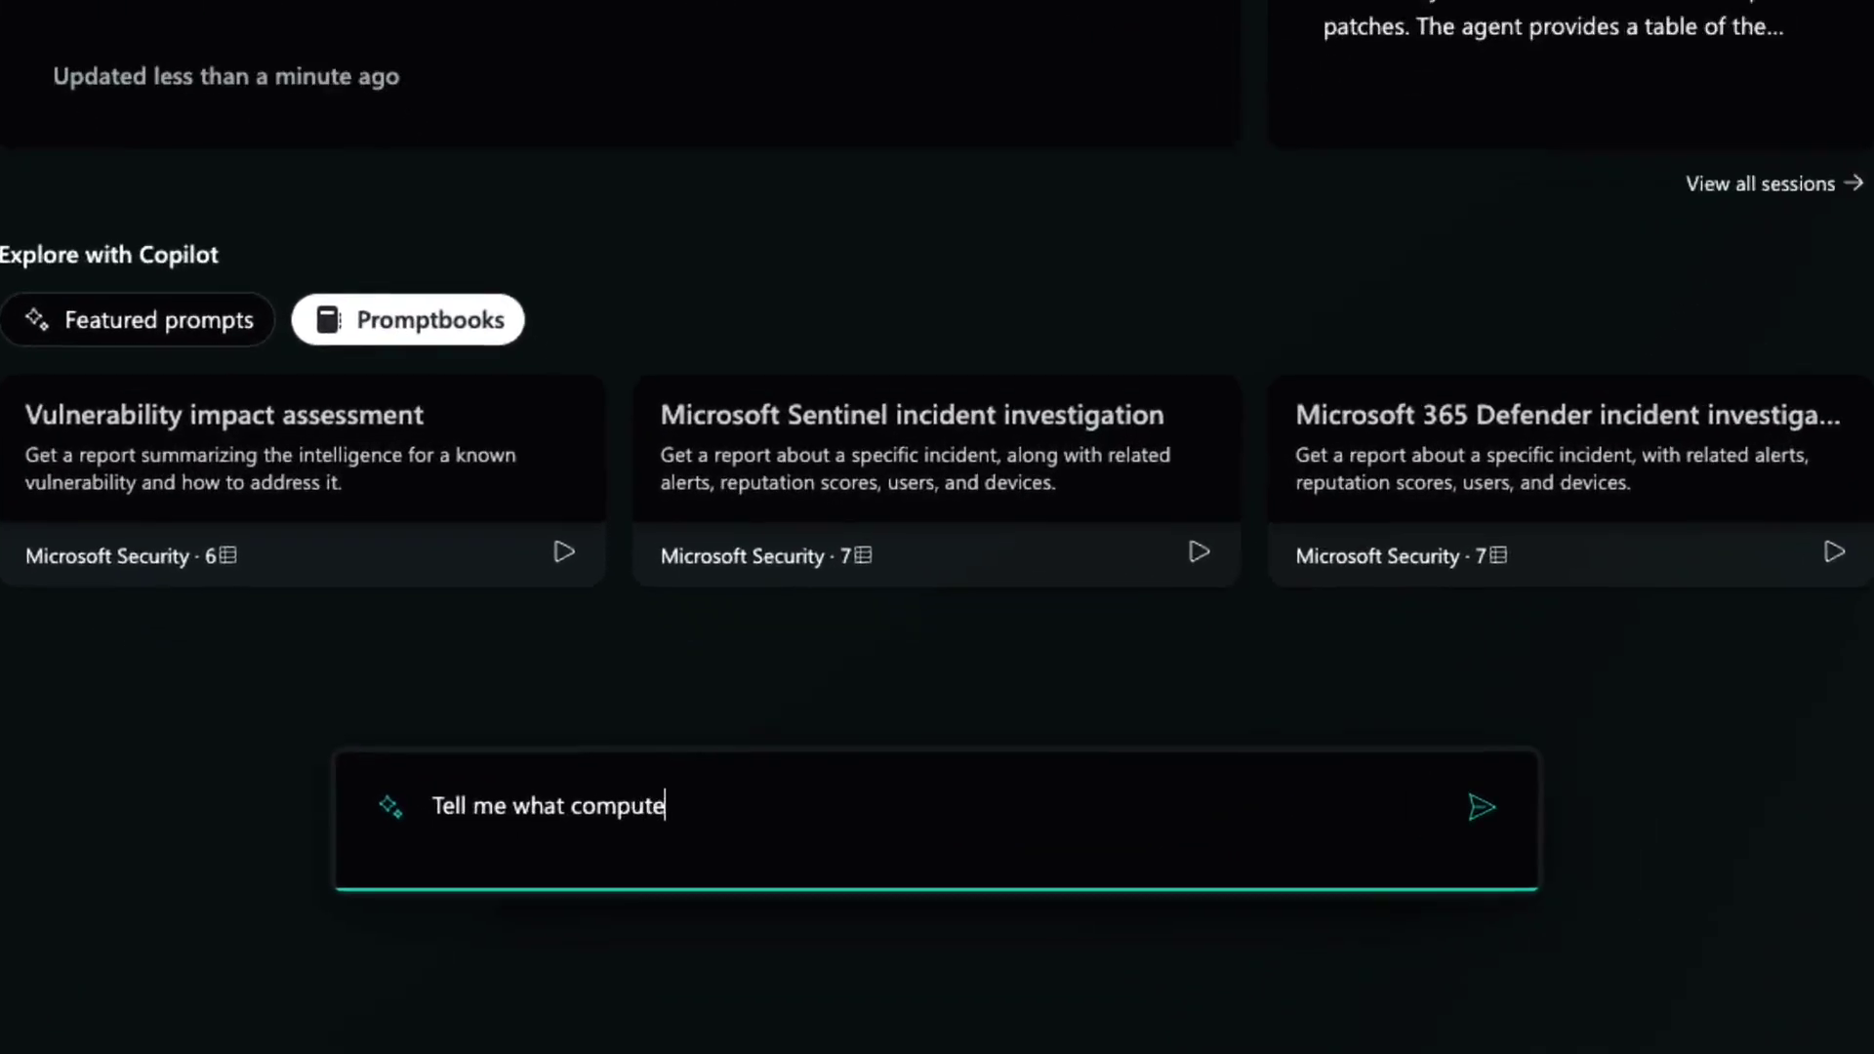
{"action": "type", "text": " and what patche"}
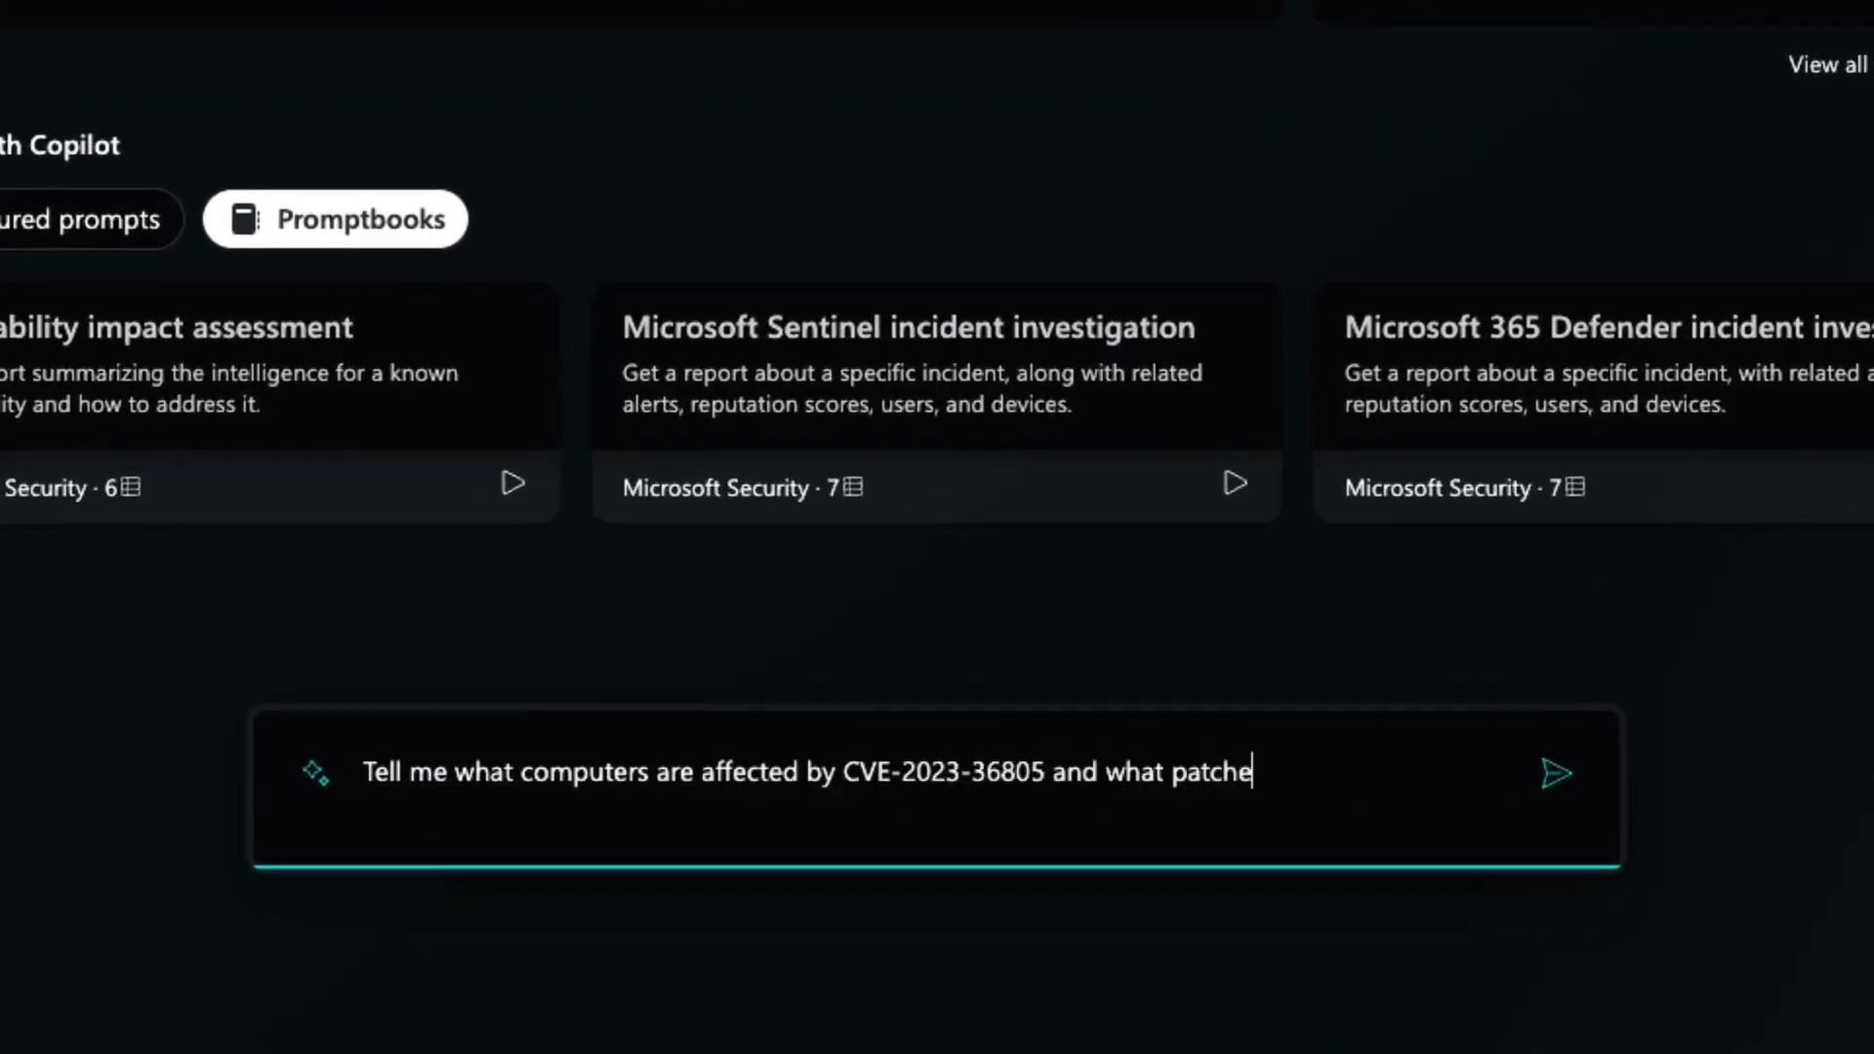
{"action": "type", "text": "s are required. group them by OS platform and"}
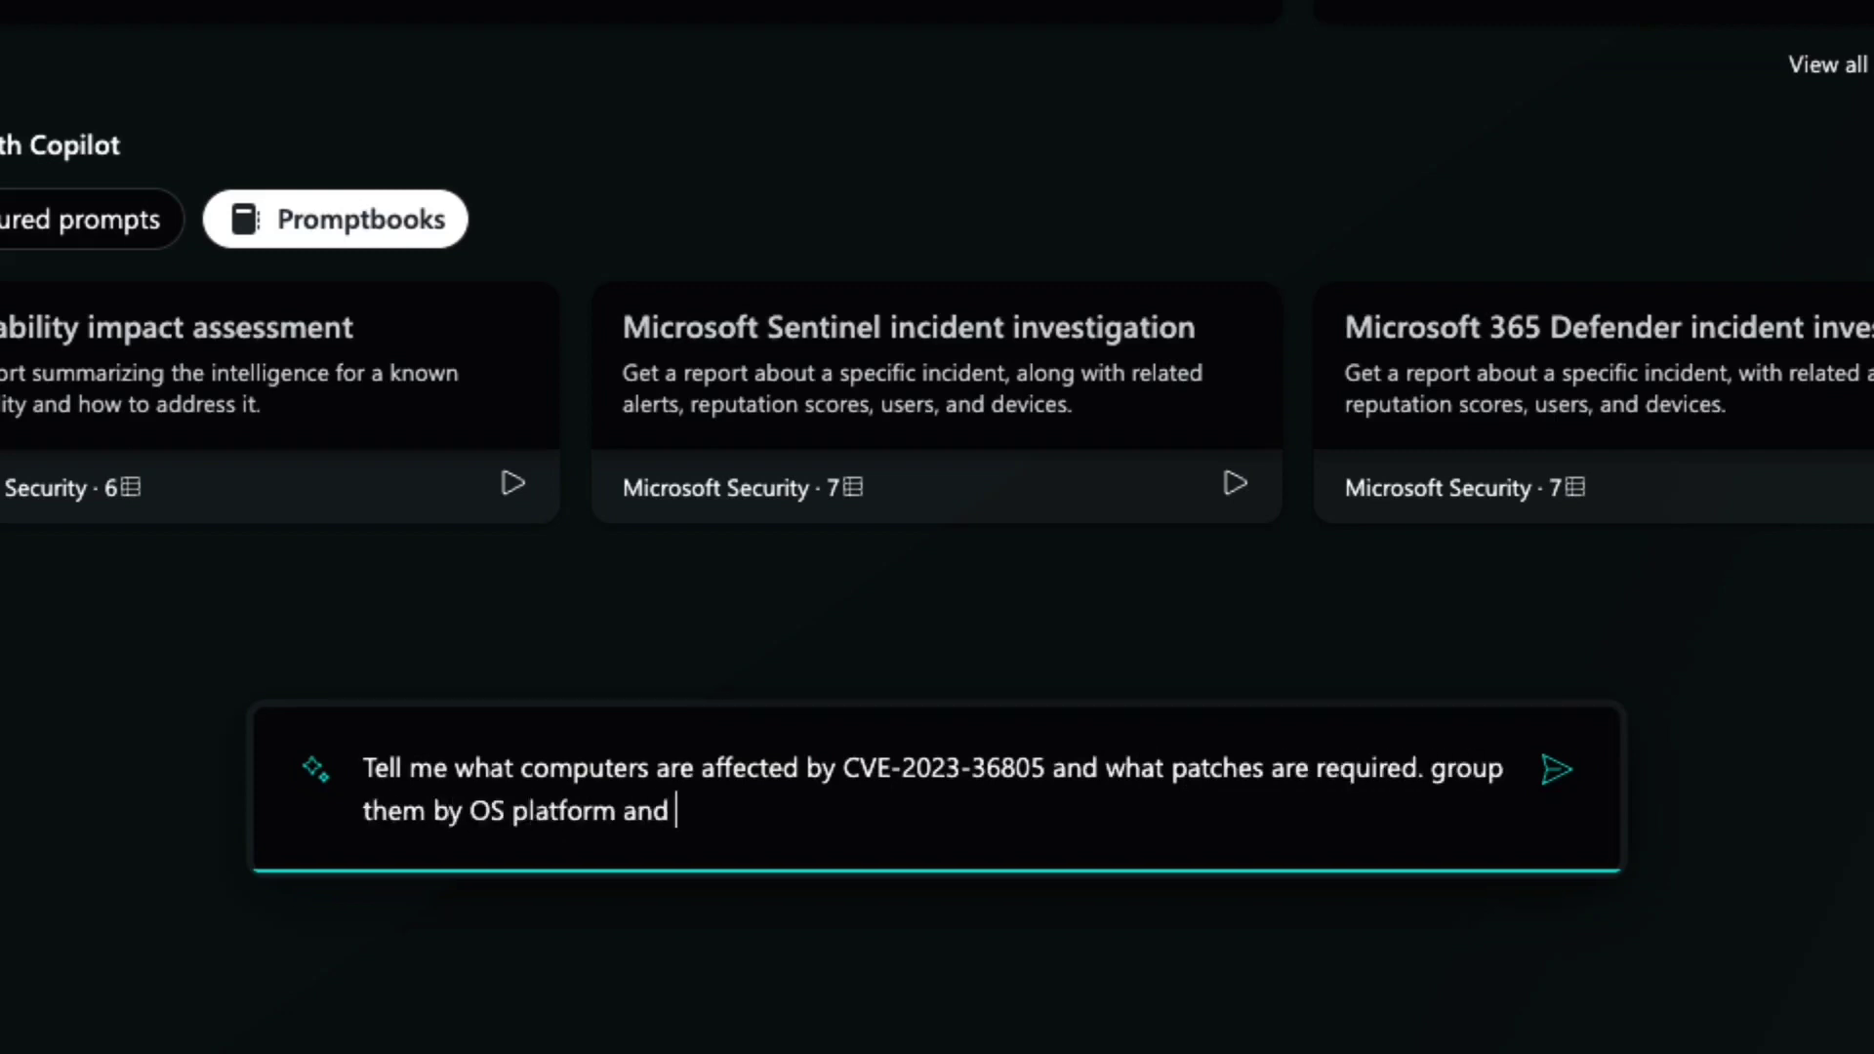
{"action": "key", "text": "BackSpace"}
{"action": "key", "text": "BackSpace"}
{"action": "key", "text": "BackSpace"}
{"action": "type", "text": "in table format"}
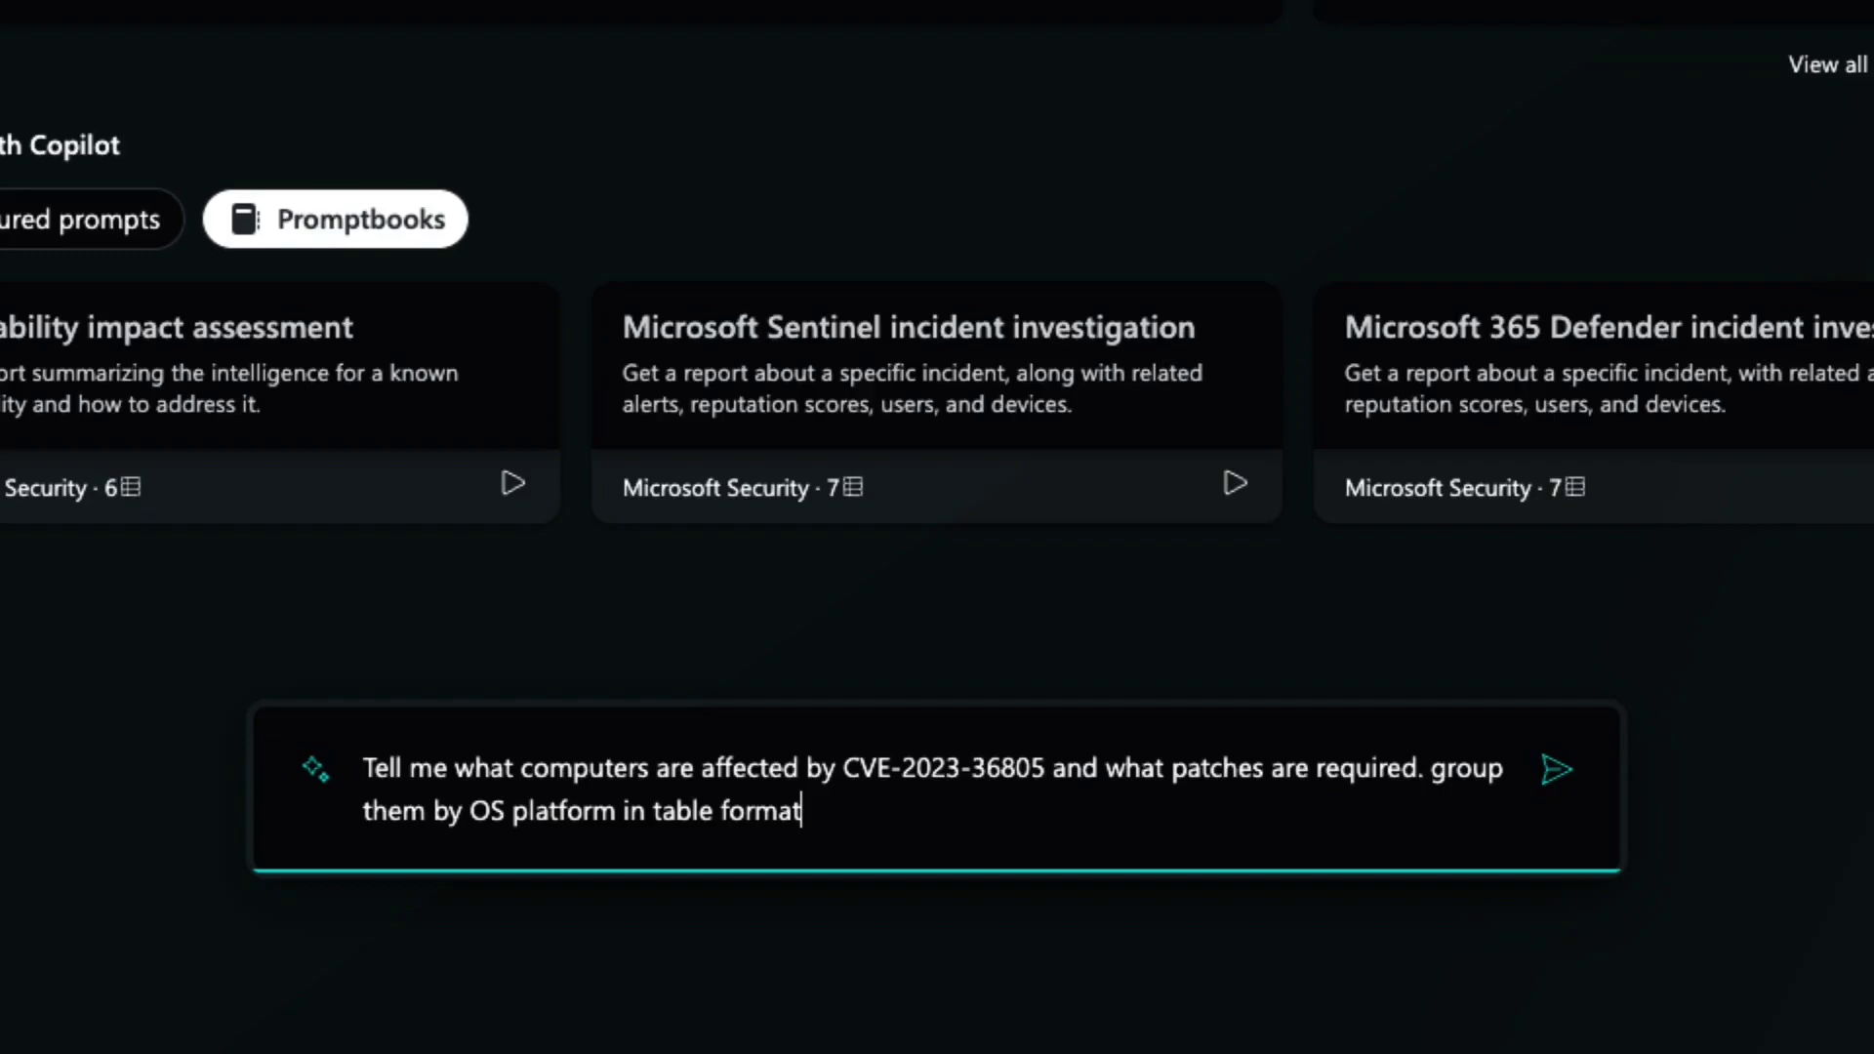
{"action": "key", "text": "Return"}
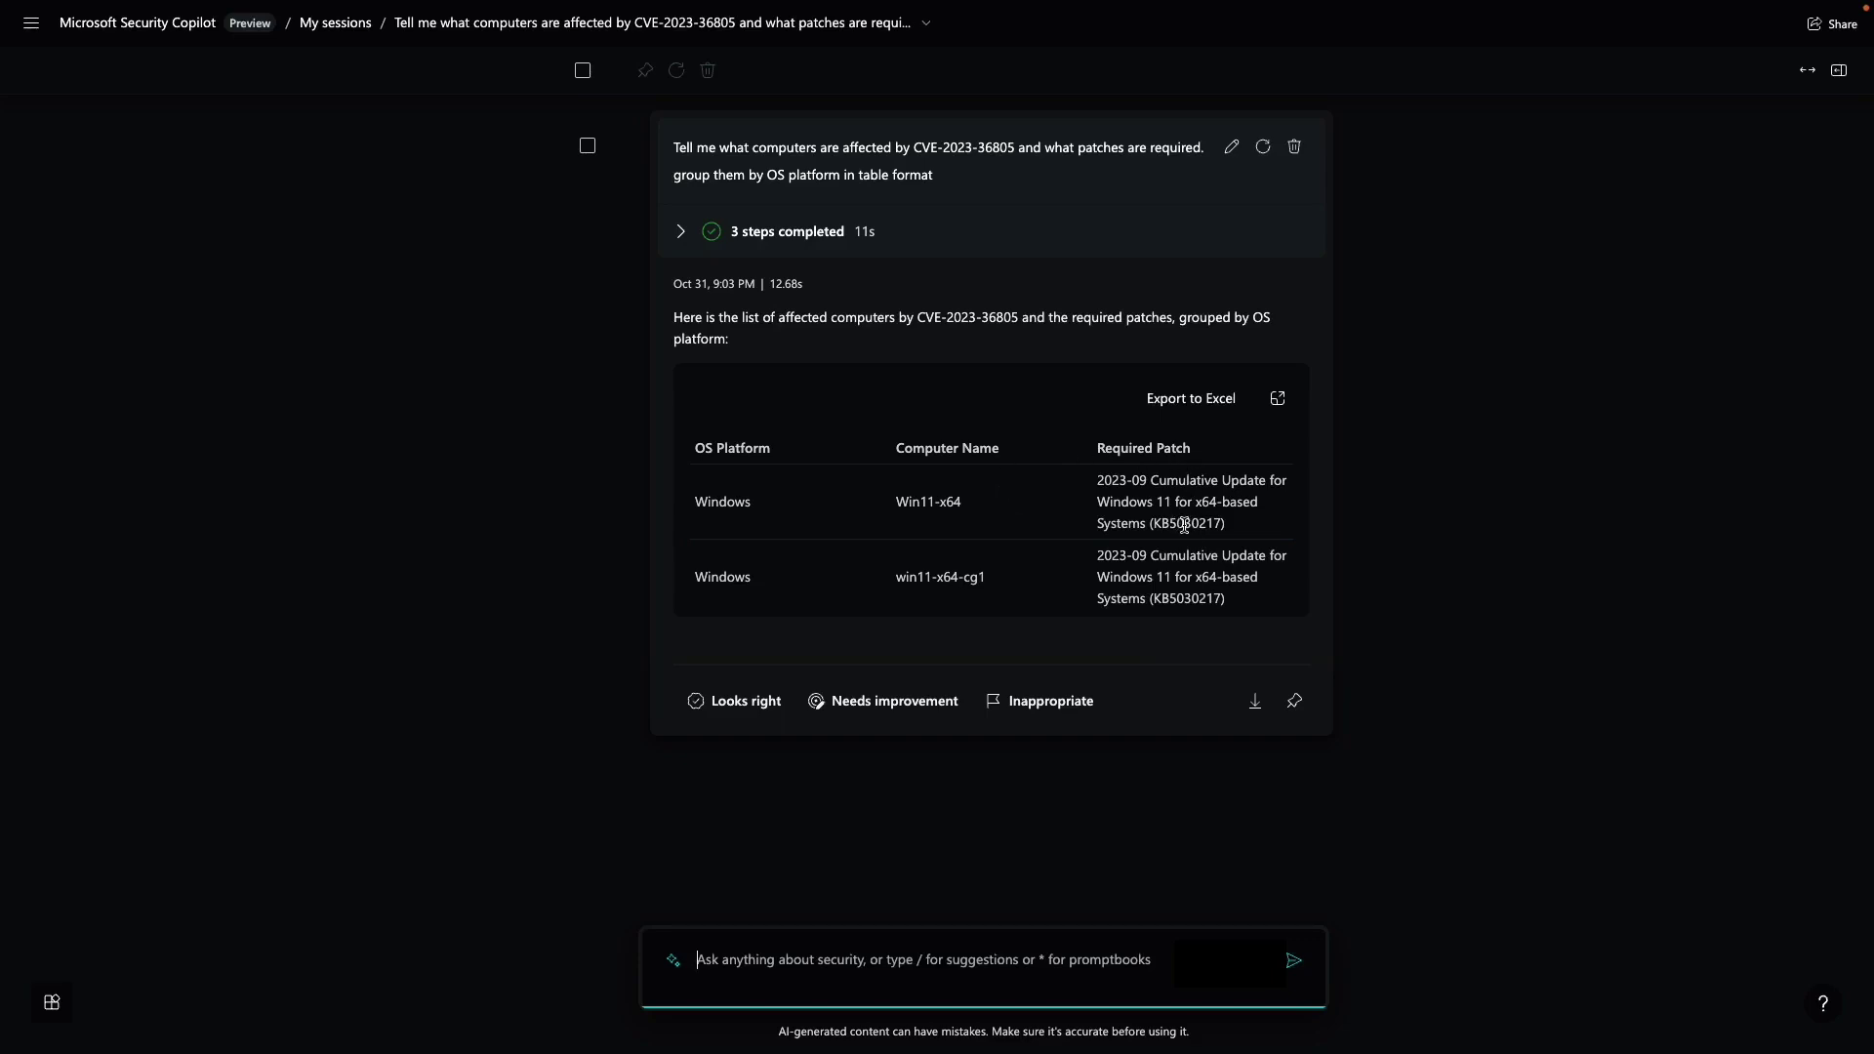
Request patching of the affected Windows systems, then ask win11-x64's patch deployment status
{"action": "type", "text": "please patch affected windows systems"}
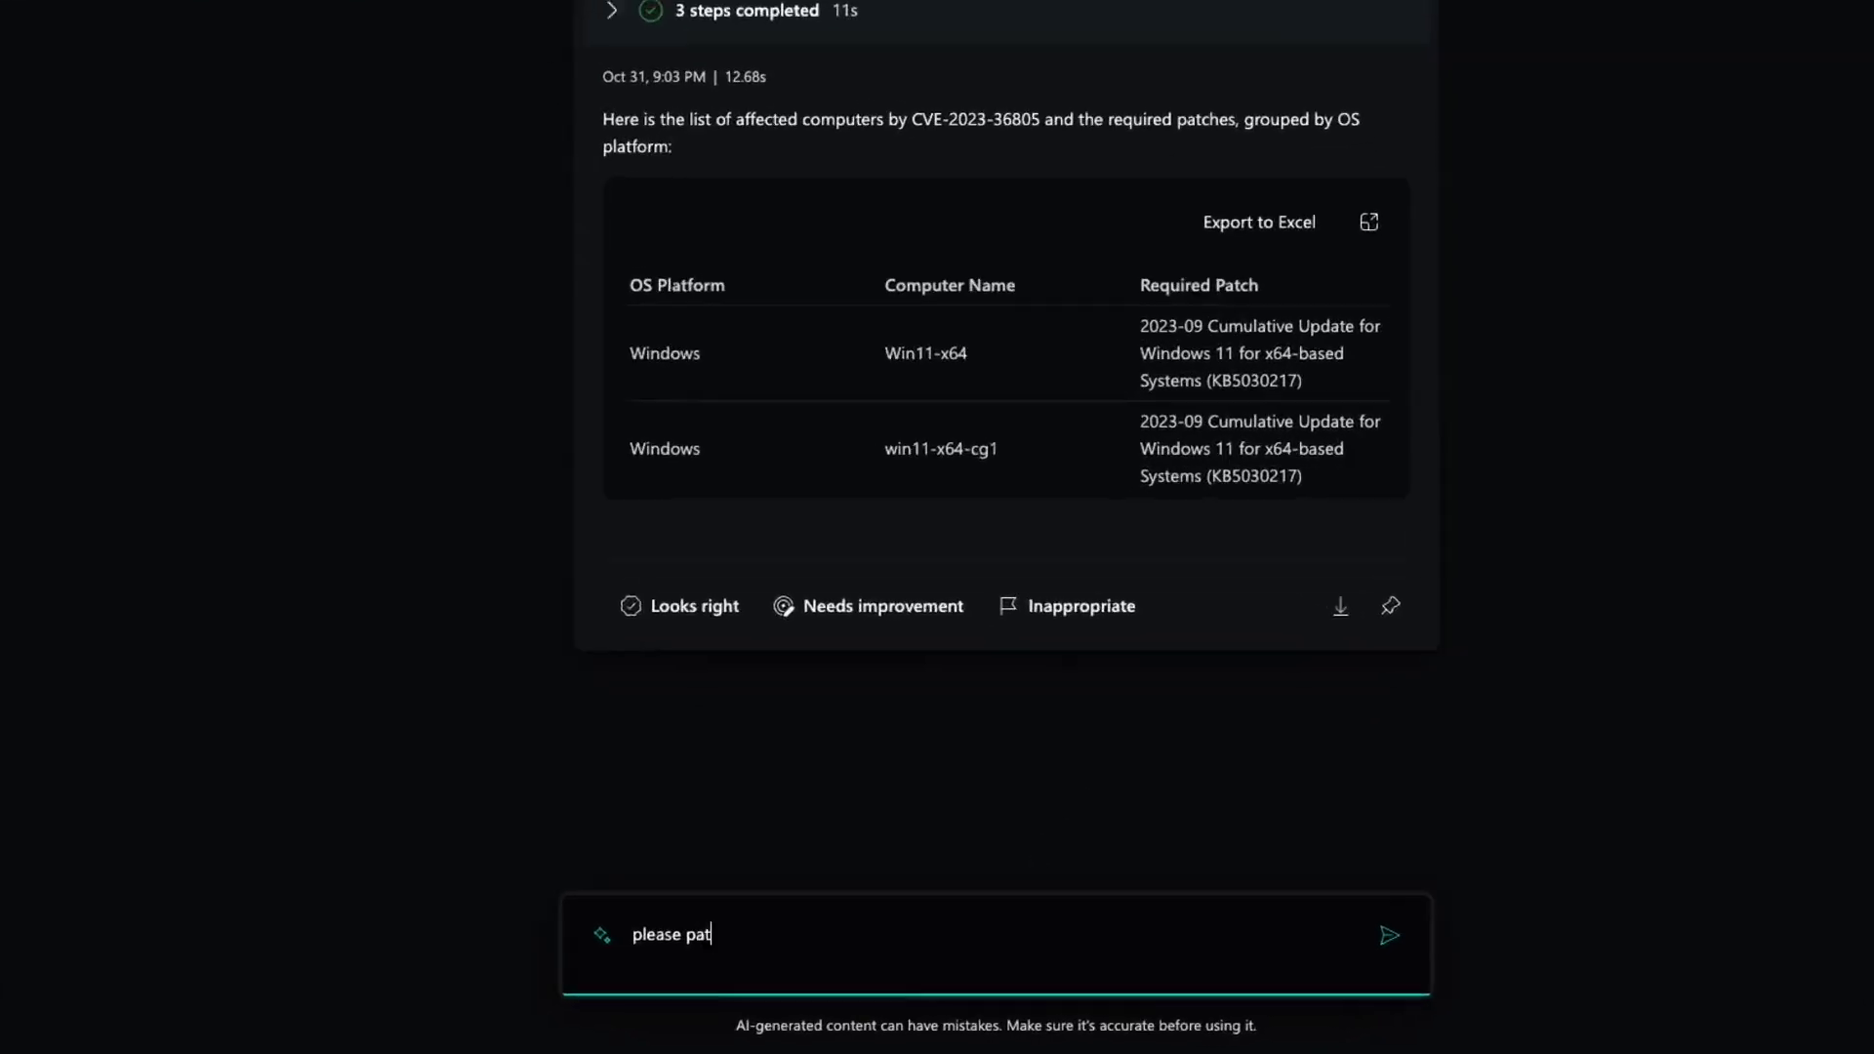
{"action": "key", "text": "Return"}
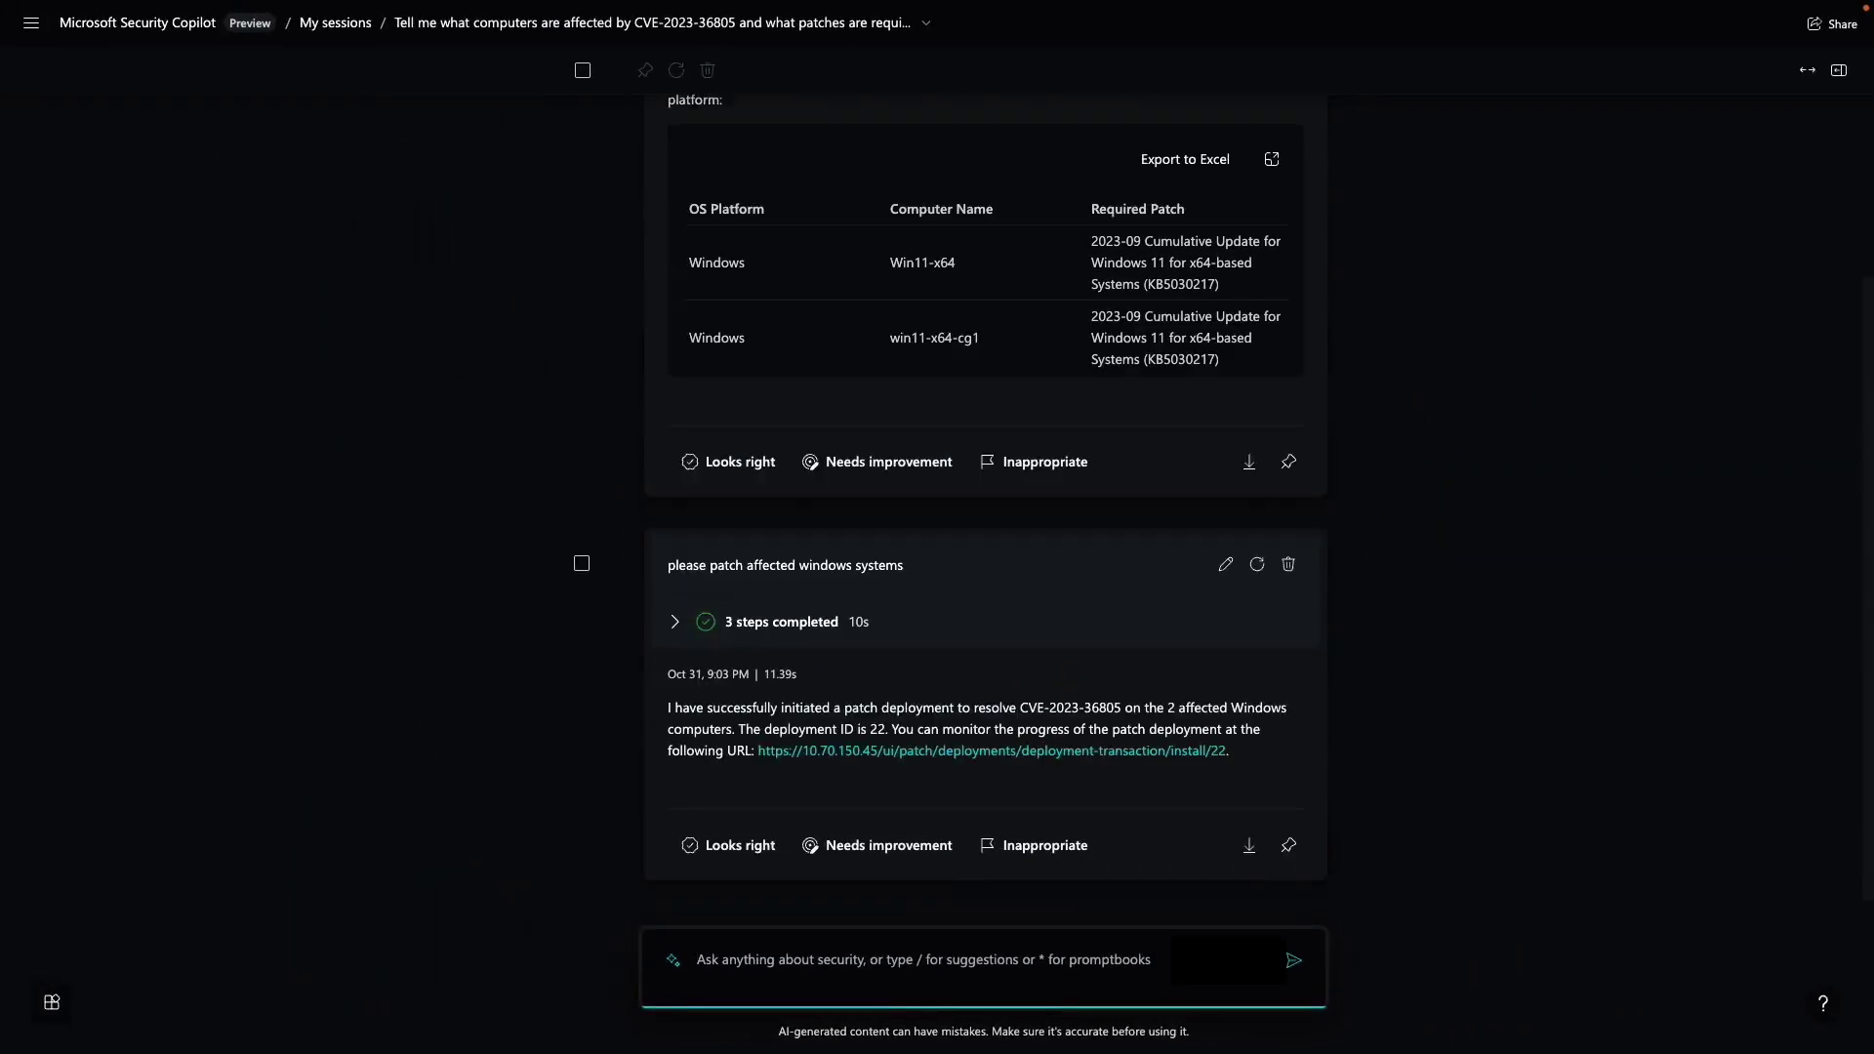
{"action": "type", "text": "what"}
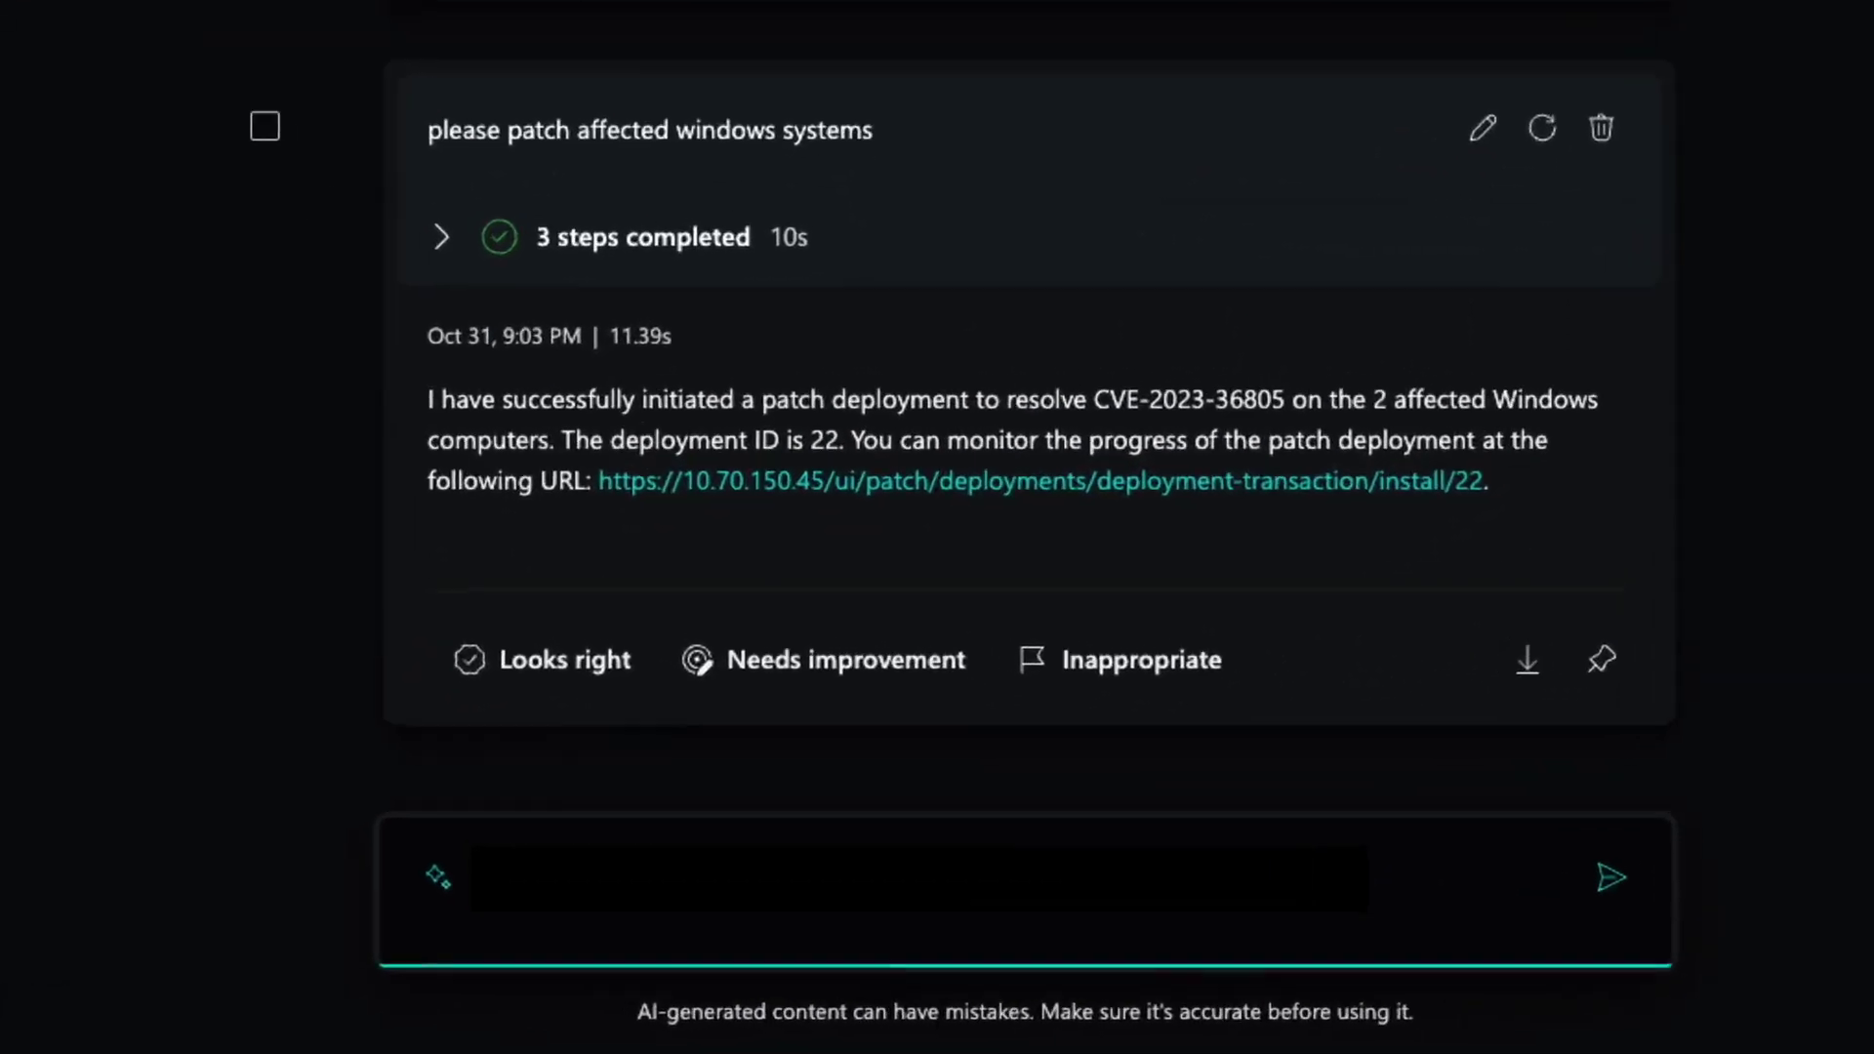
{"action": "type", "text": " is the status of patch dep"}
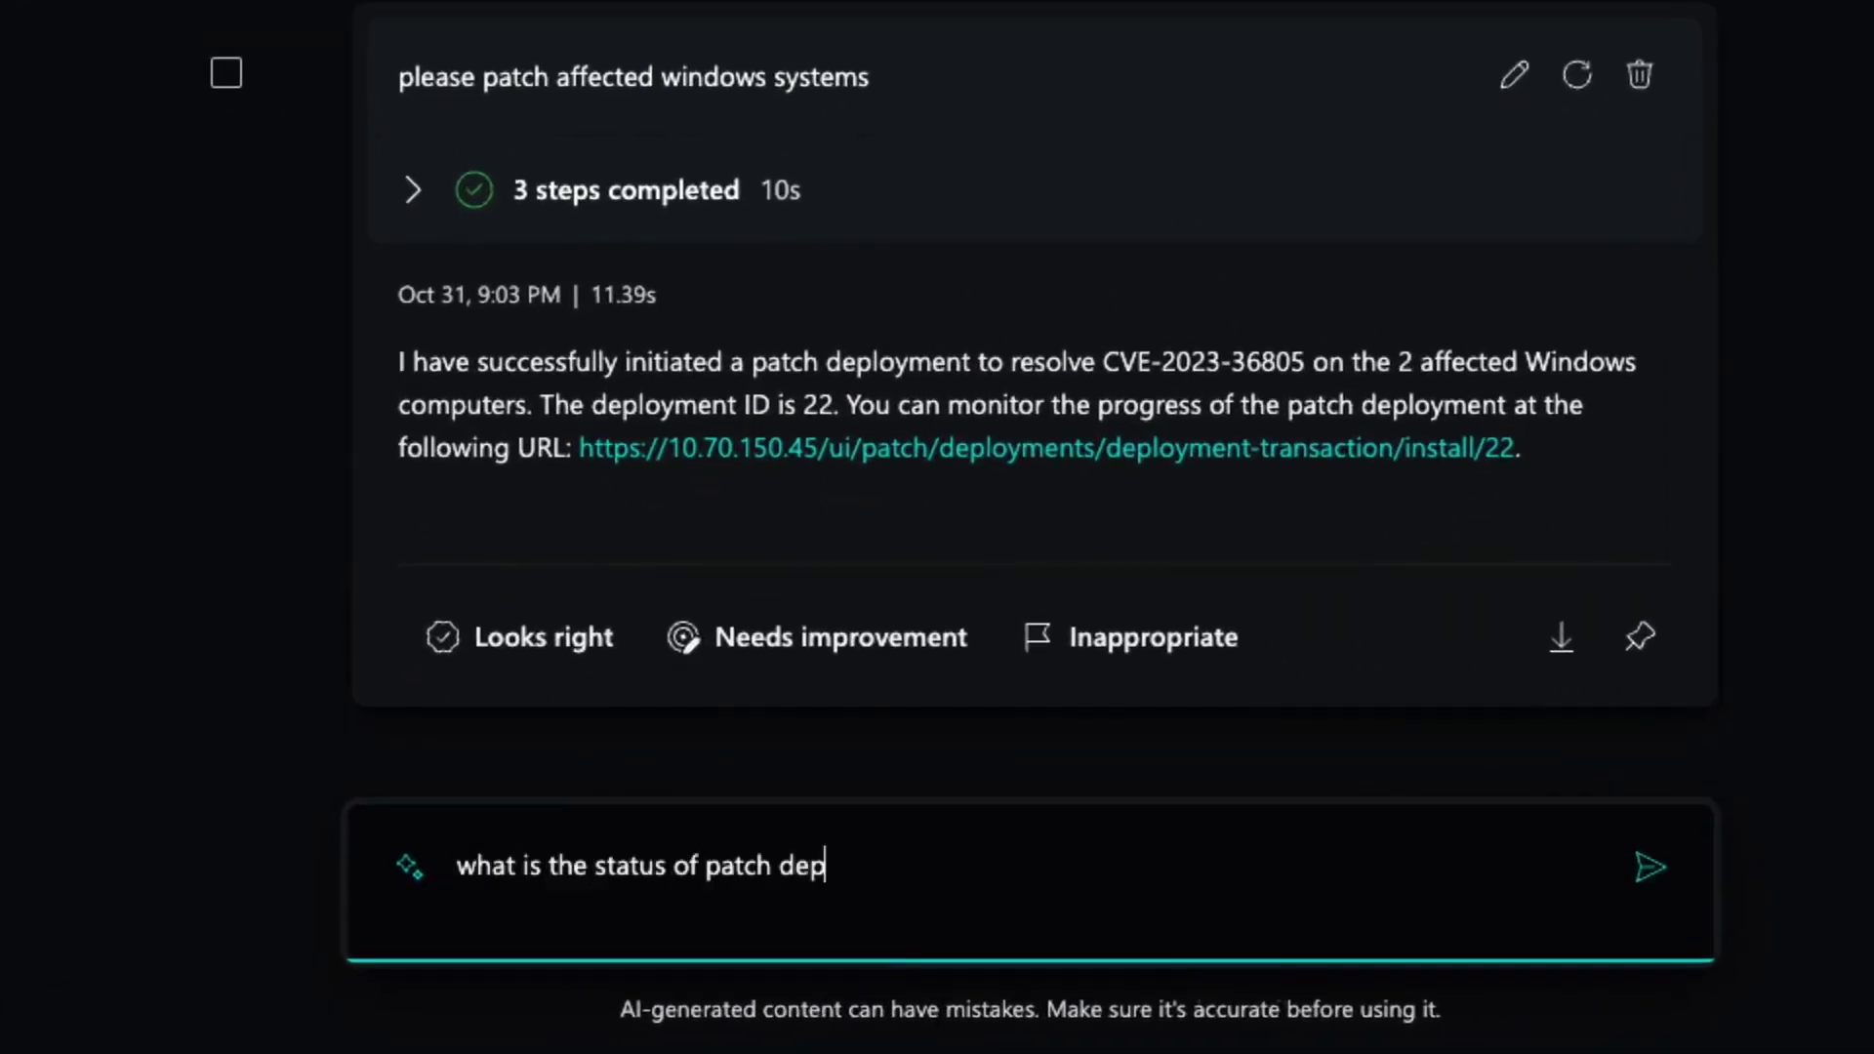
{"action": "type", "text": "loyment for computer win11-x64"}
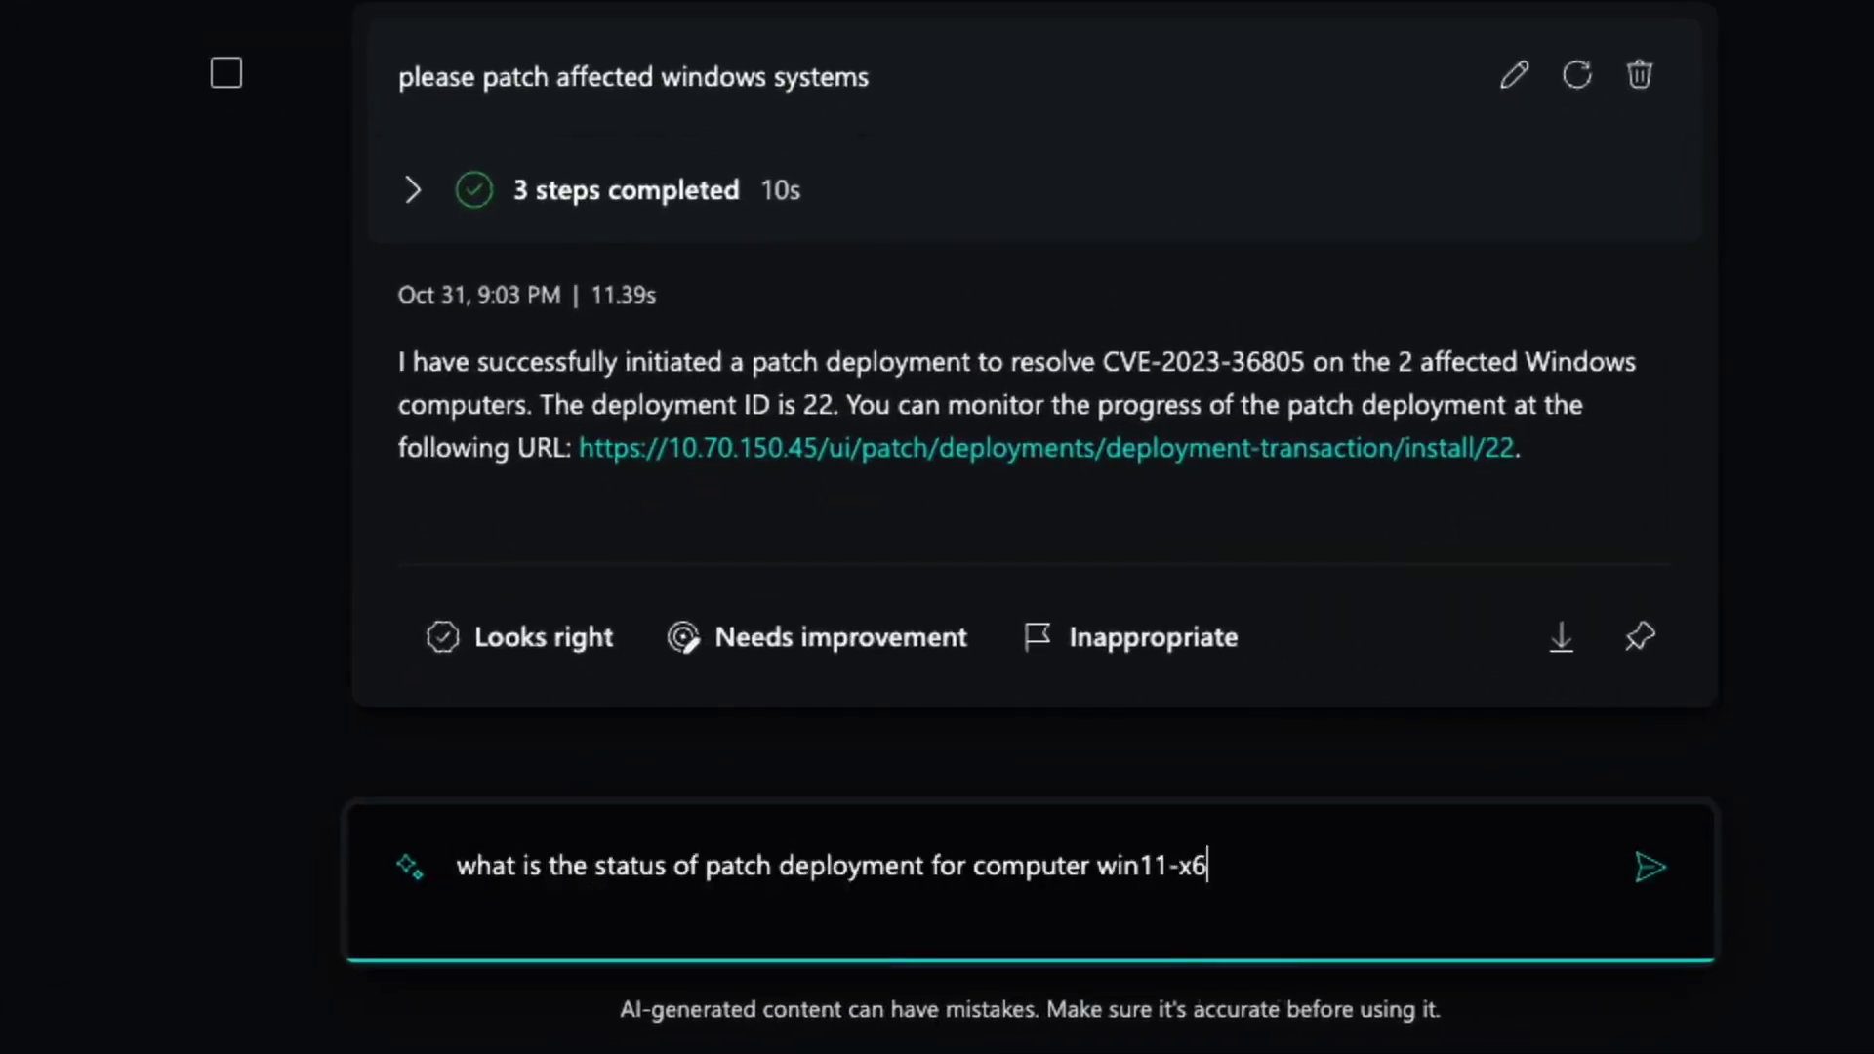
{"action": "type", "text": "?"}
{"action": "key", "text": "Return"}
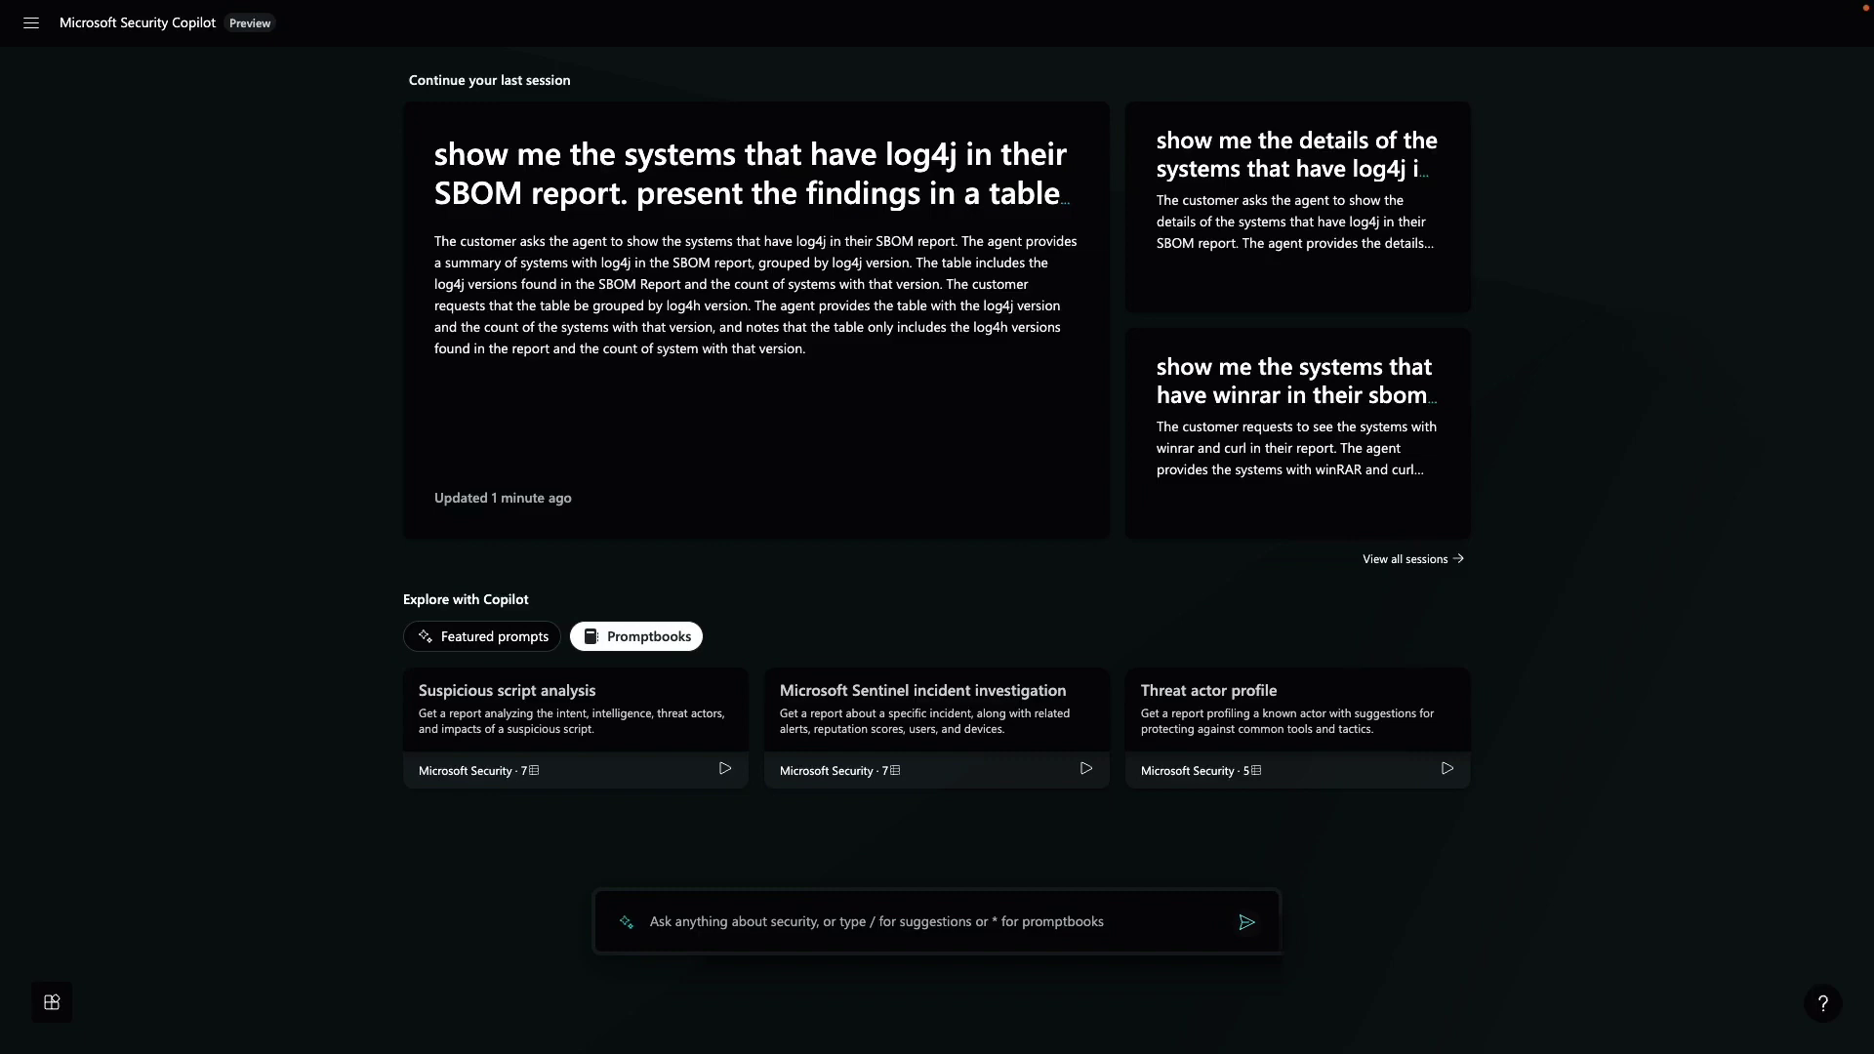
Ask for systems with log4j in their SBOM report, tabulated by log4j version
{"action": "type", "text": "show "}
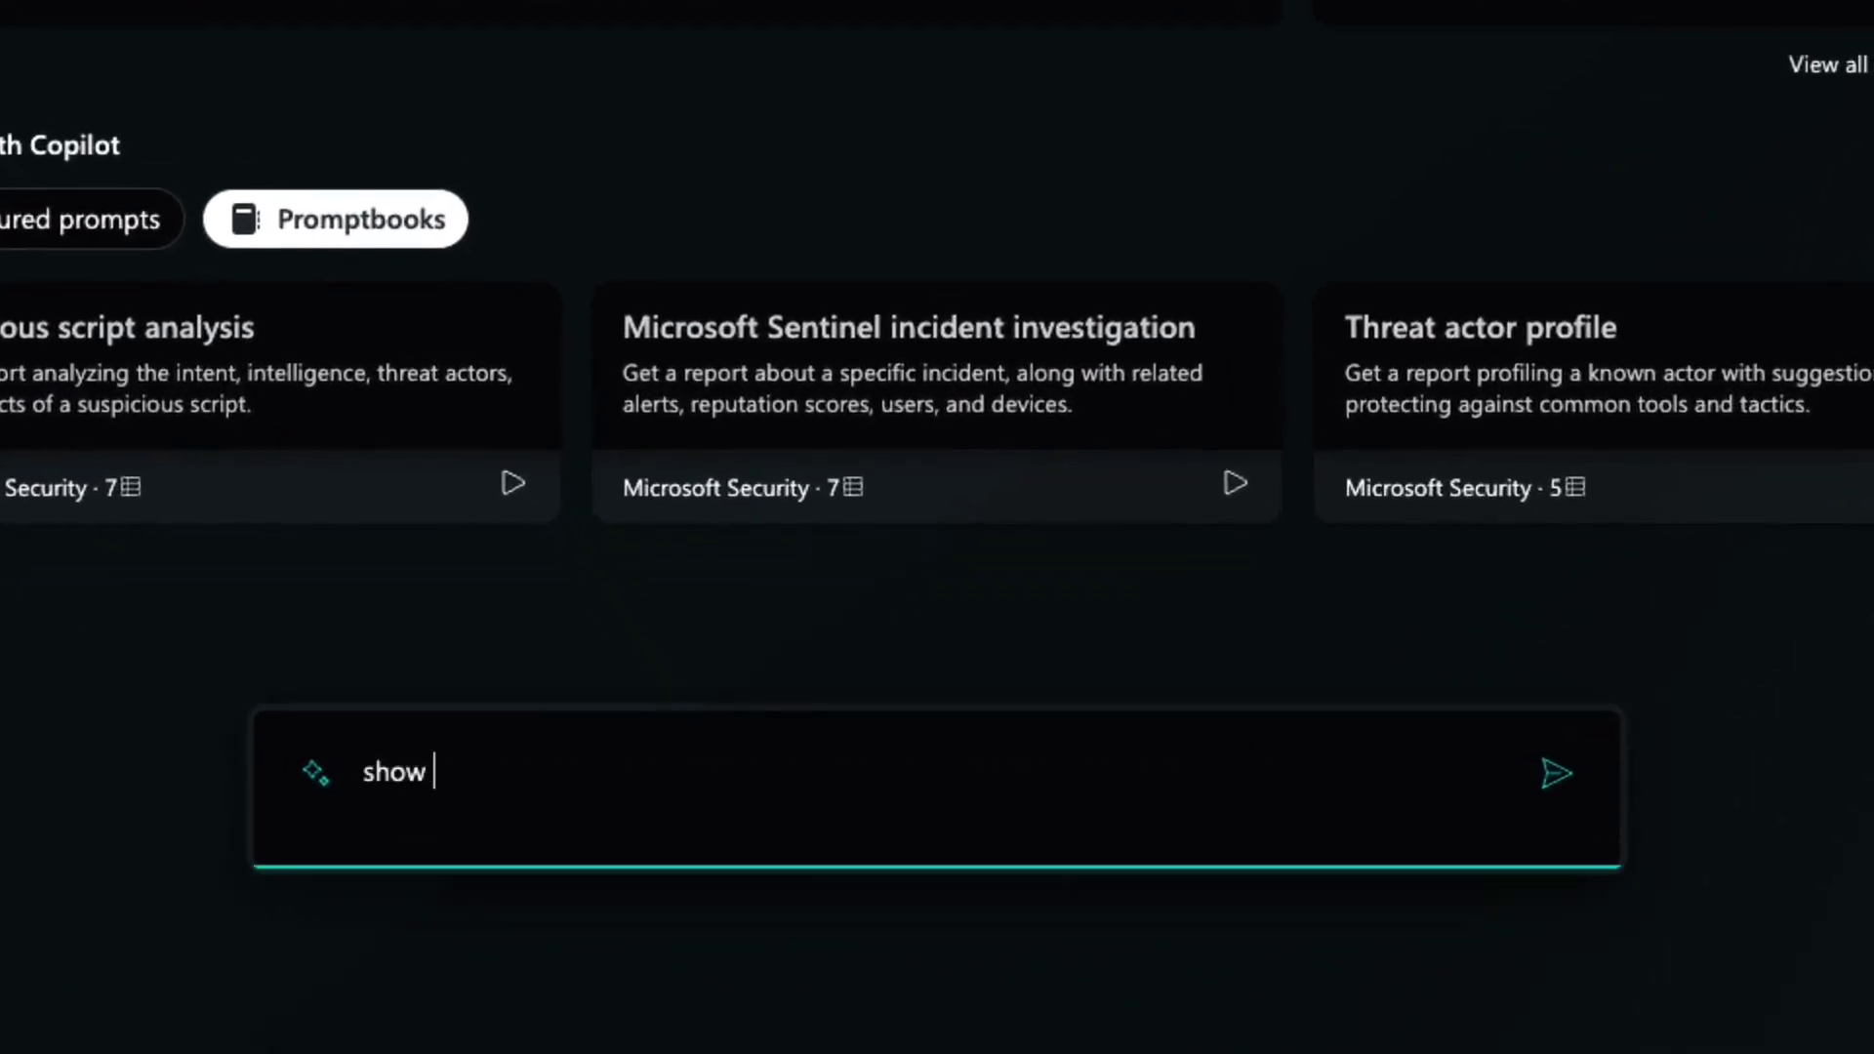
{"action": "type", "text": "me the systems that have log4j in their SBOM repor"}
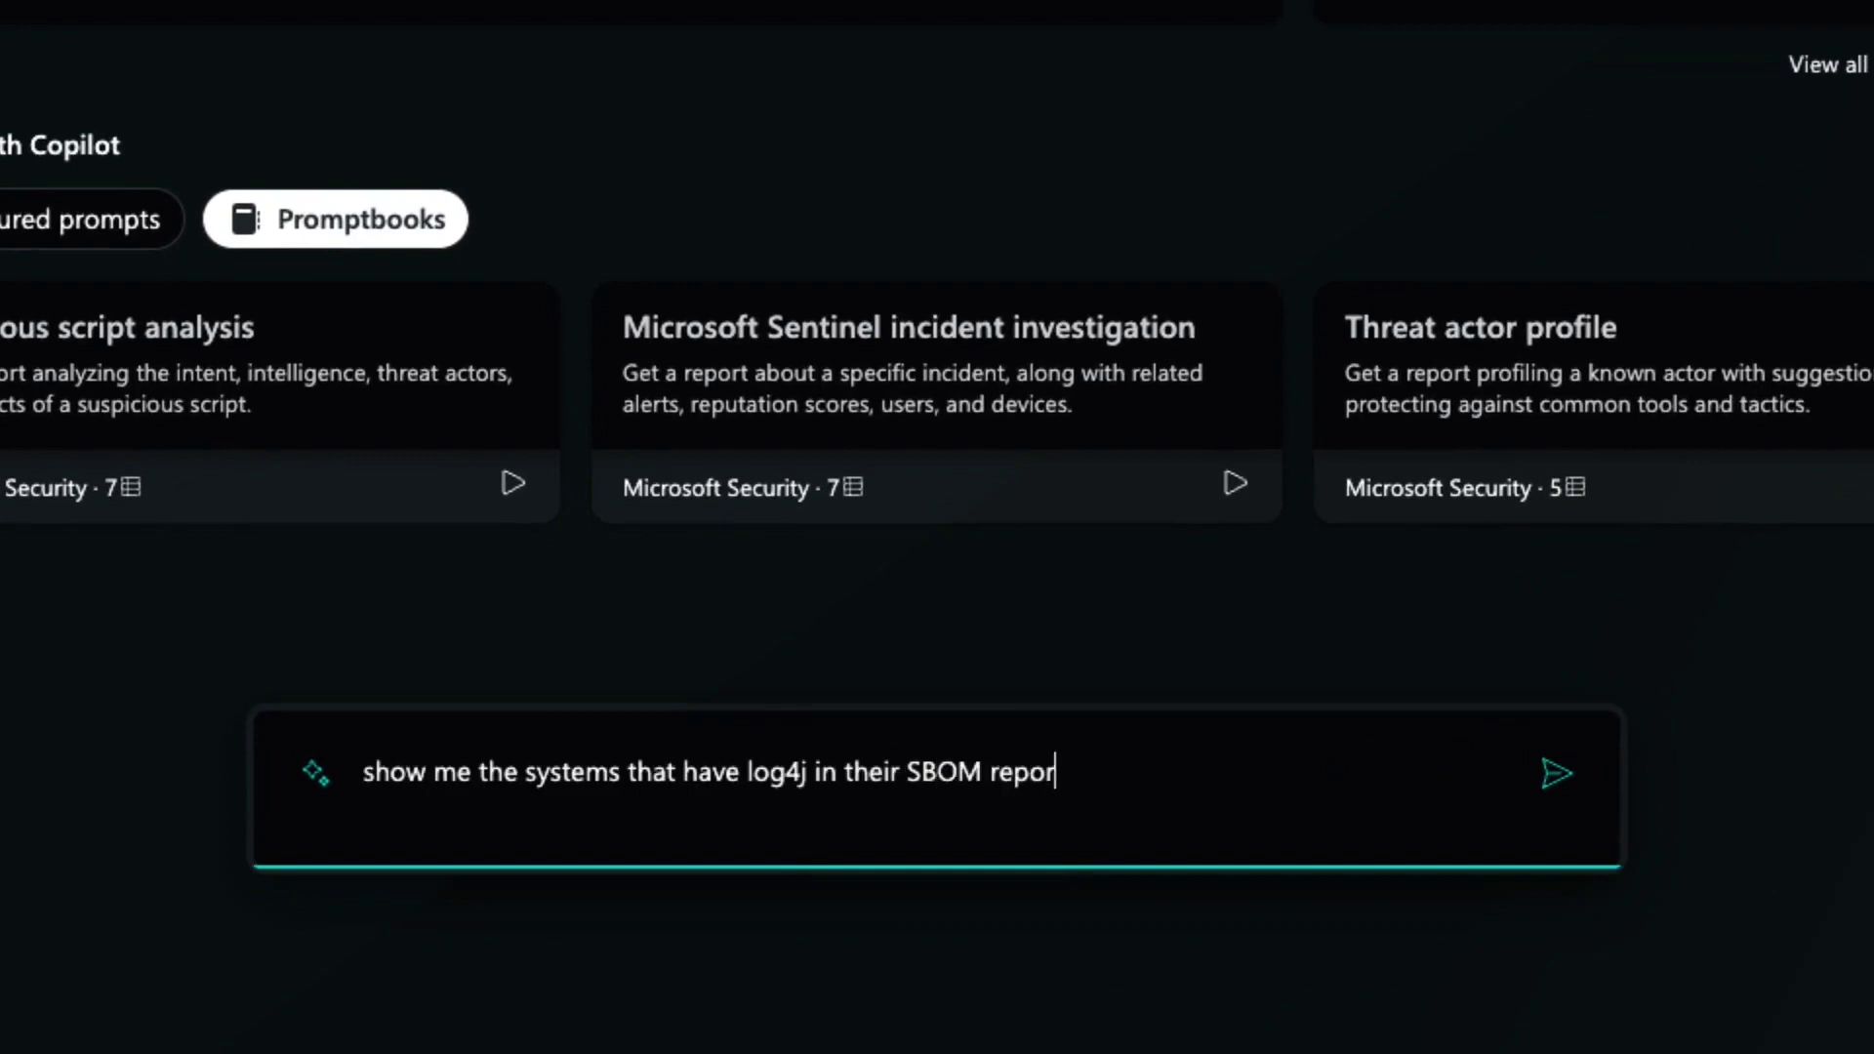
{"action": "type", "text": "t. Present the findings in a table grouped by"}
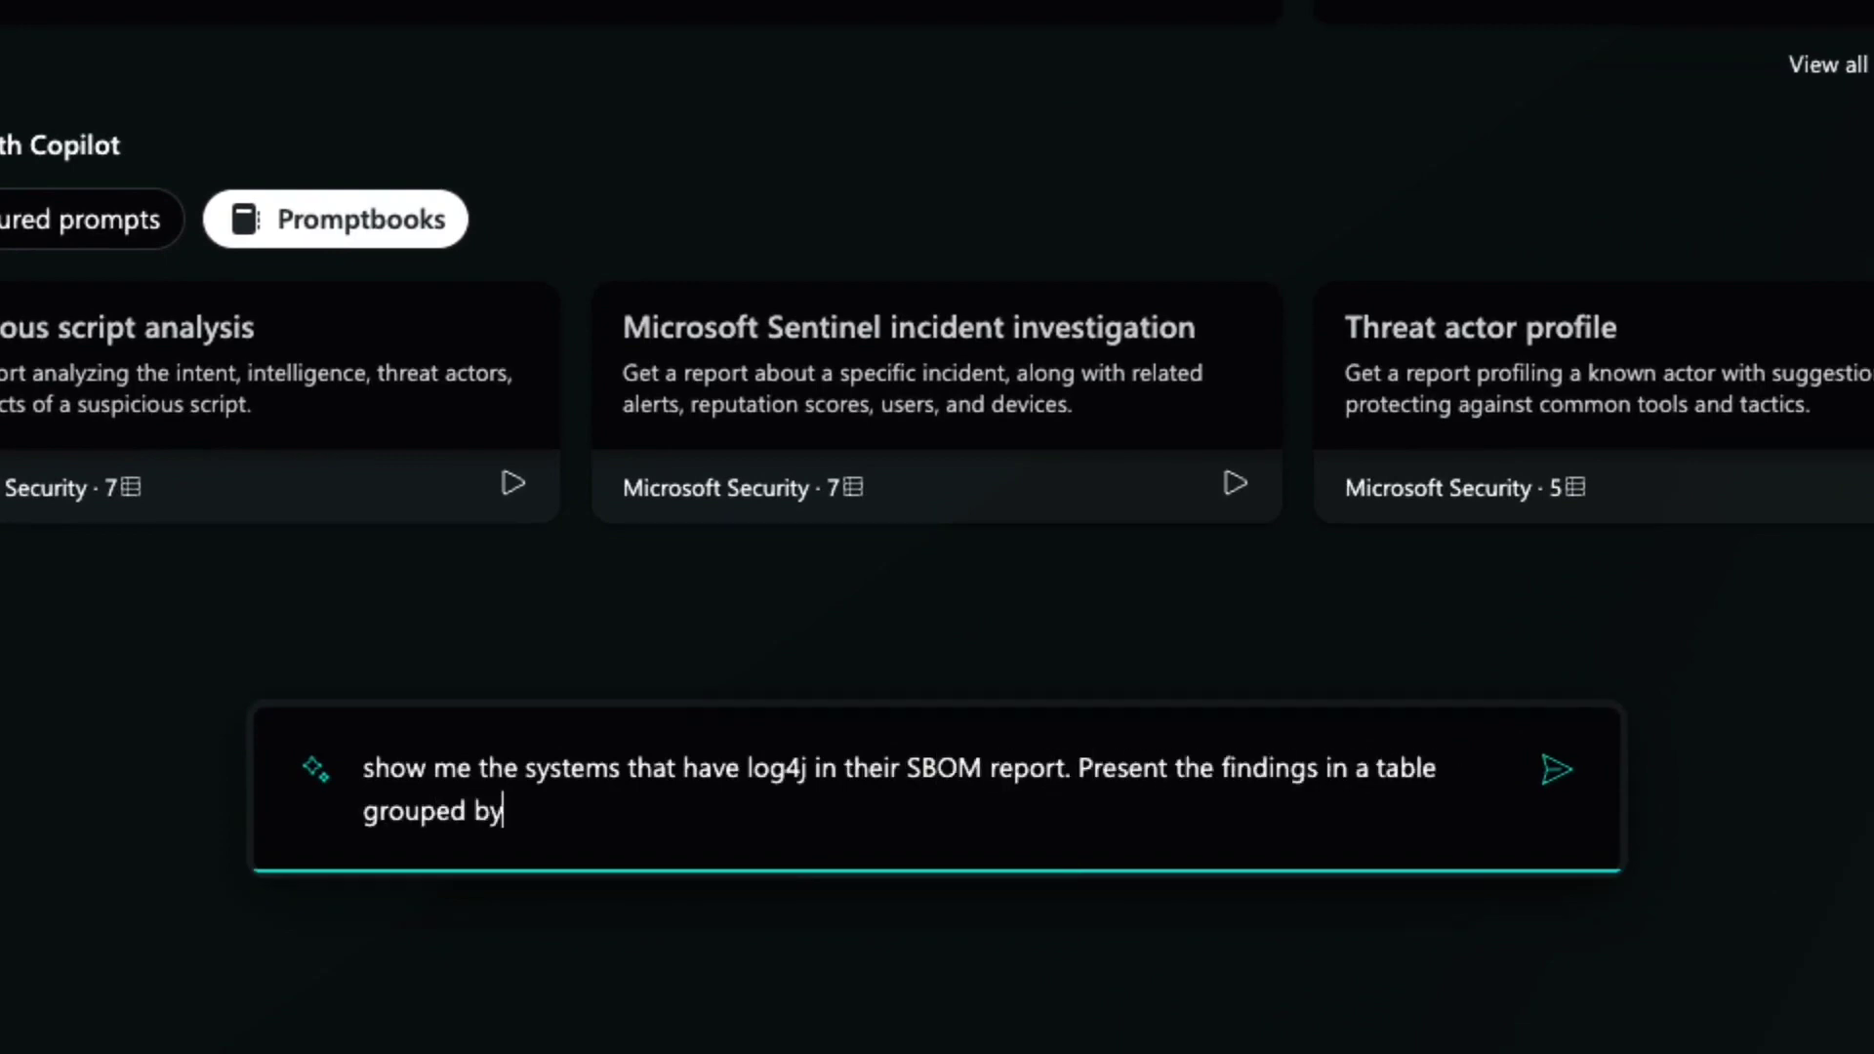
{"action": "type", "text": " log4j version"}
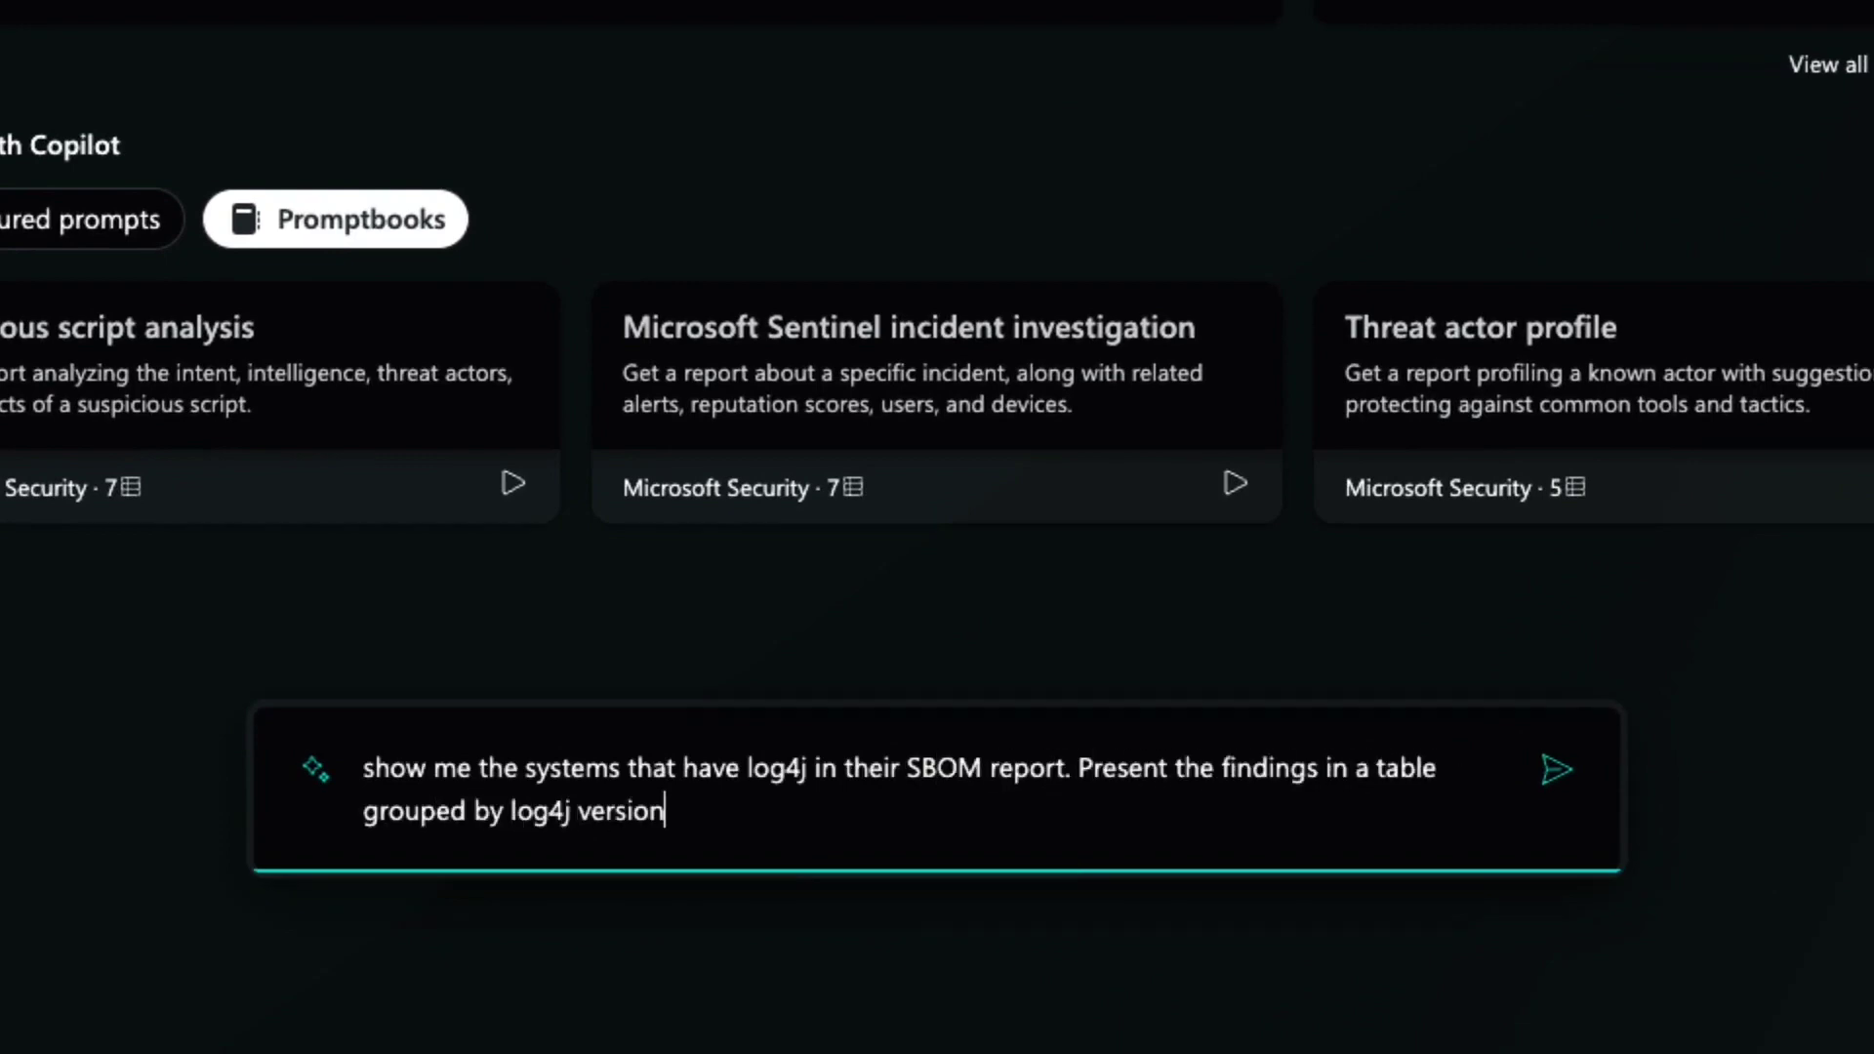
{"action": "key", "text": "Return"}
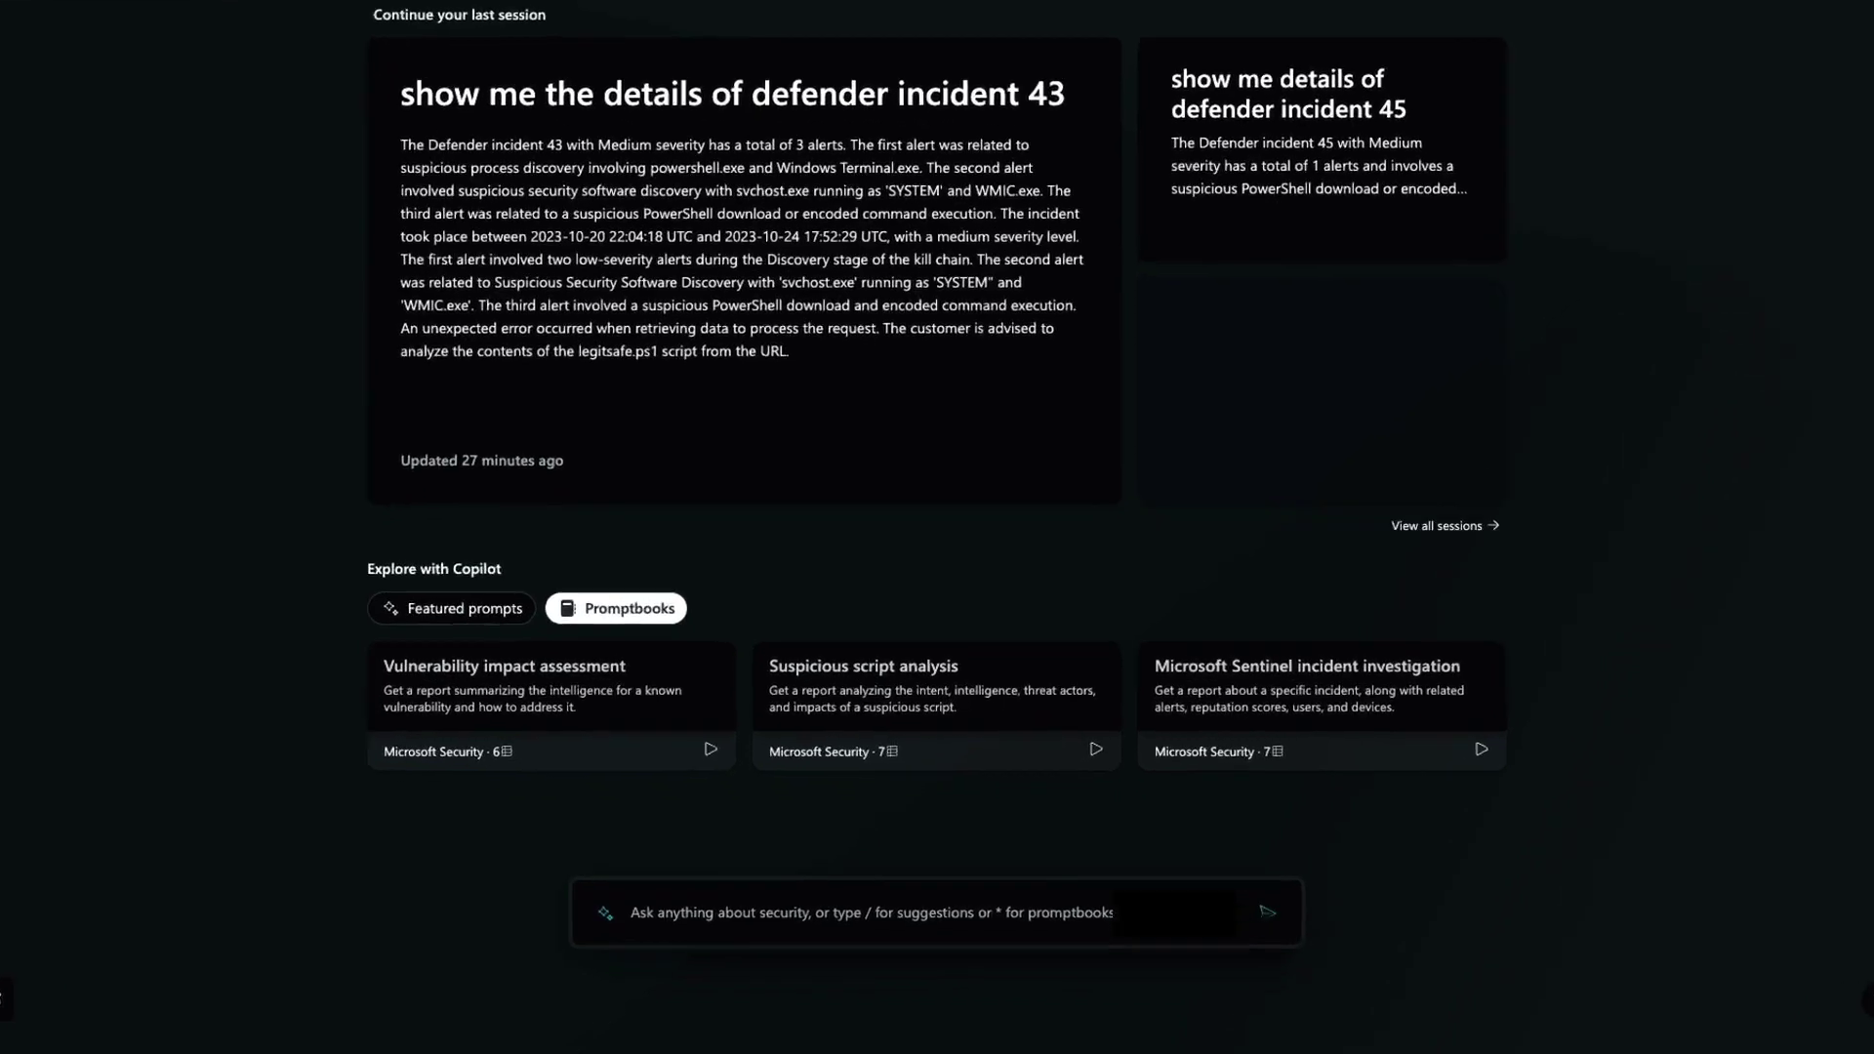
Pull up Defender incident 45 details, then ask for its main issues and indicators to investigate
{"action": "left_click", "coordinate": [678, 933]}
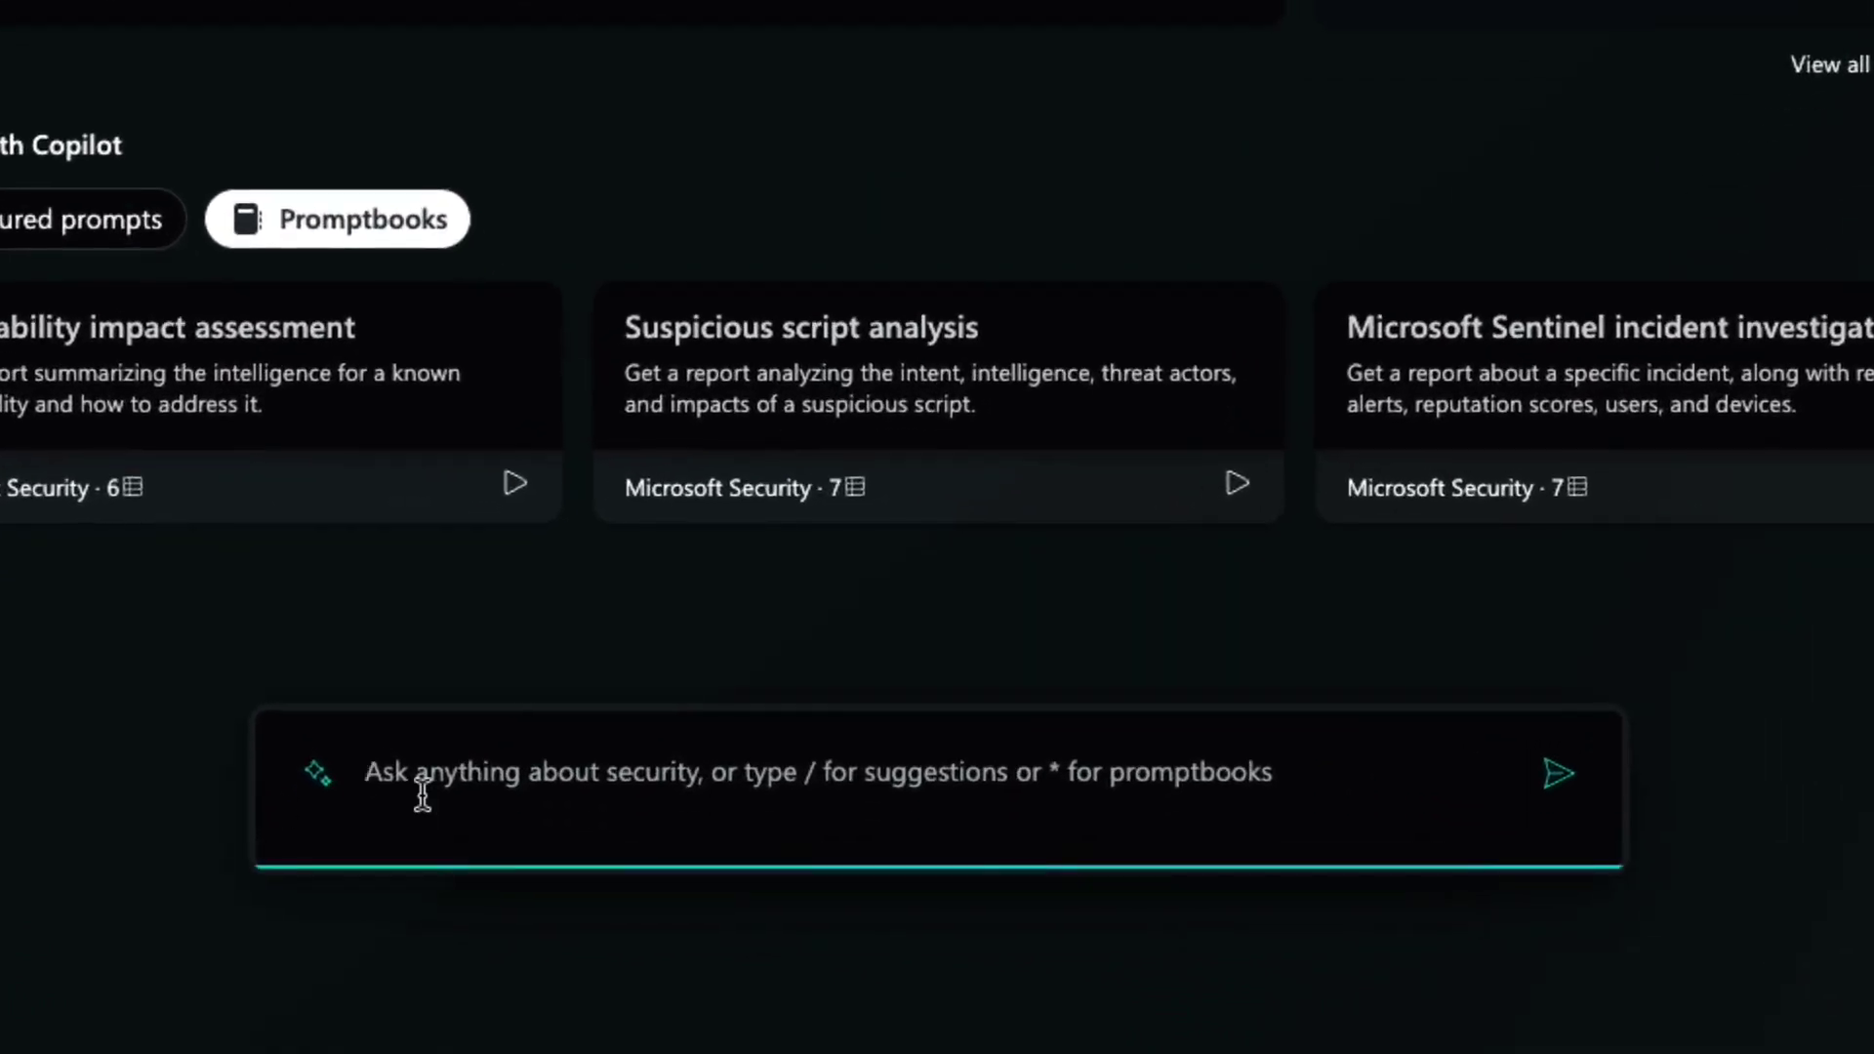
{"action": "type", "text": "show me the details of defender incident 45"}
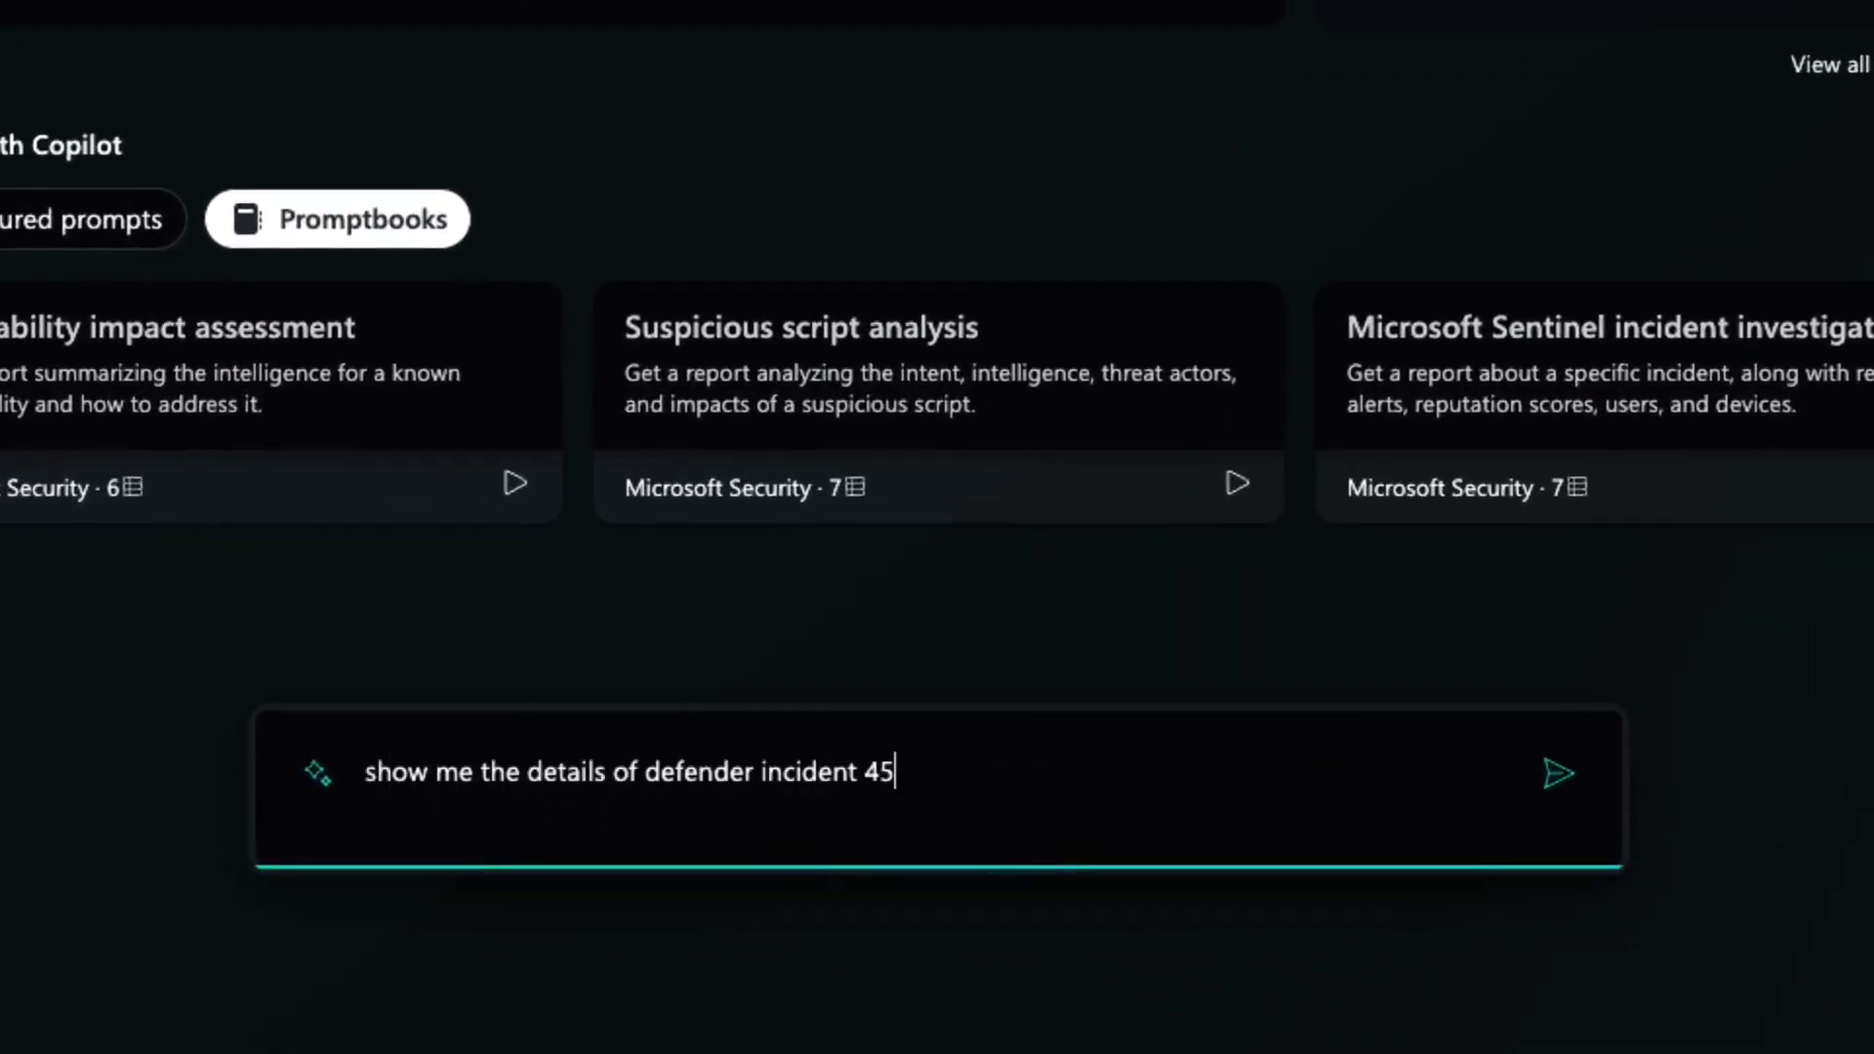
{"action": "key", "text": "Return"}
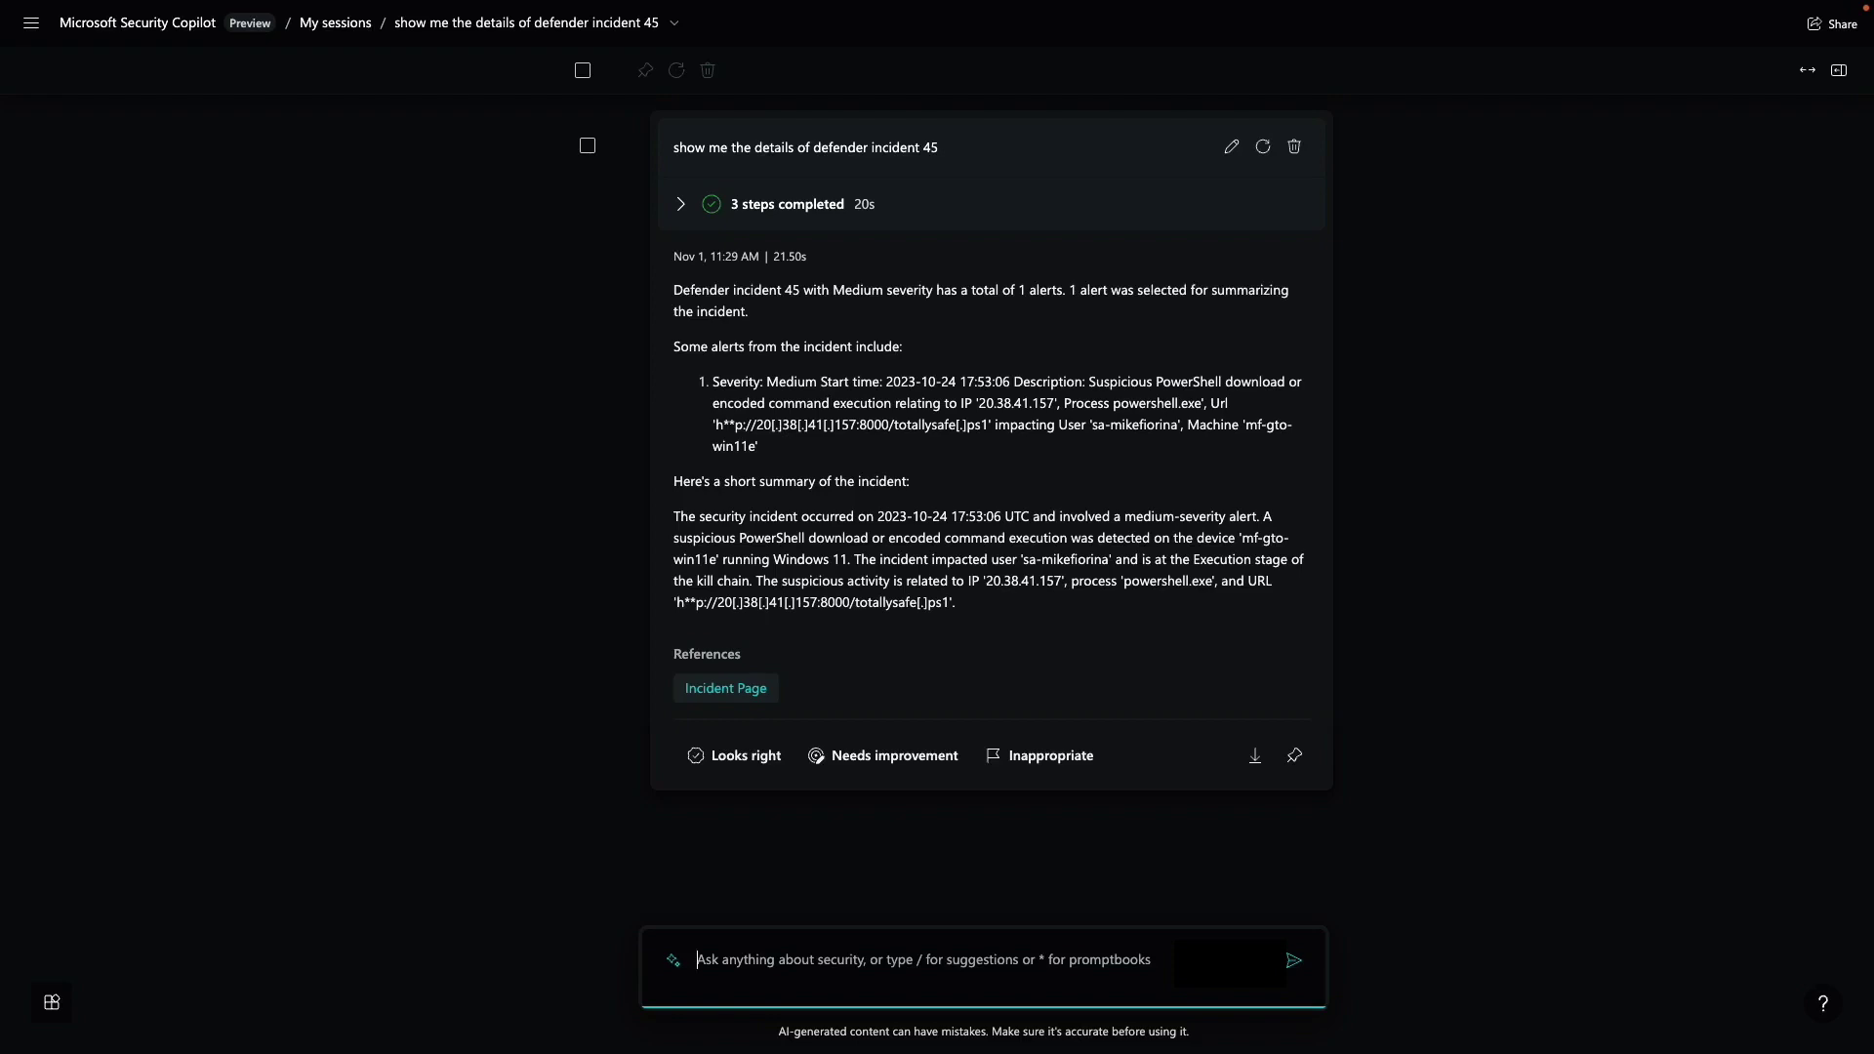
{"action": "type", "text": "what are the ma"}
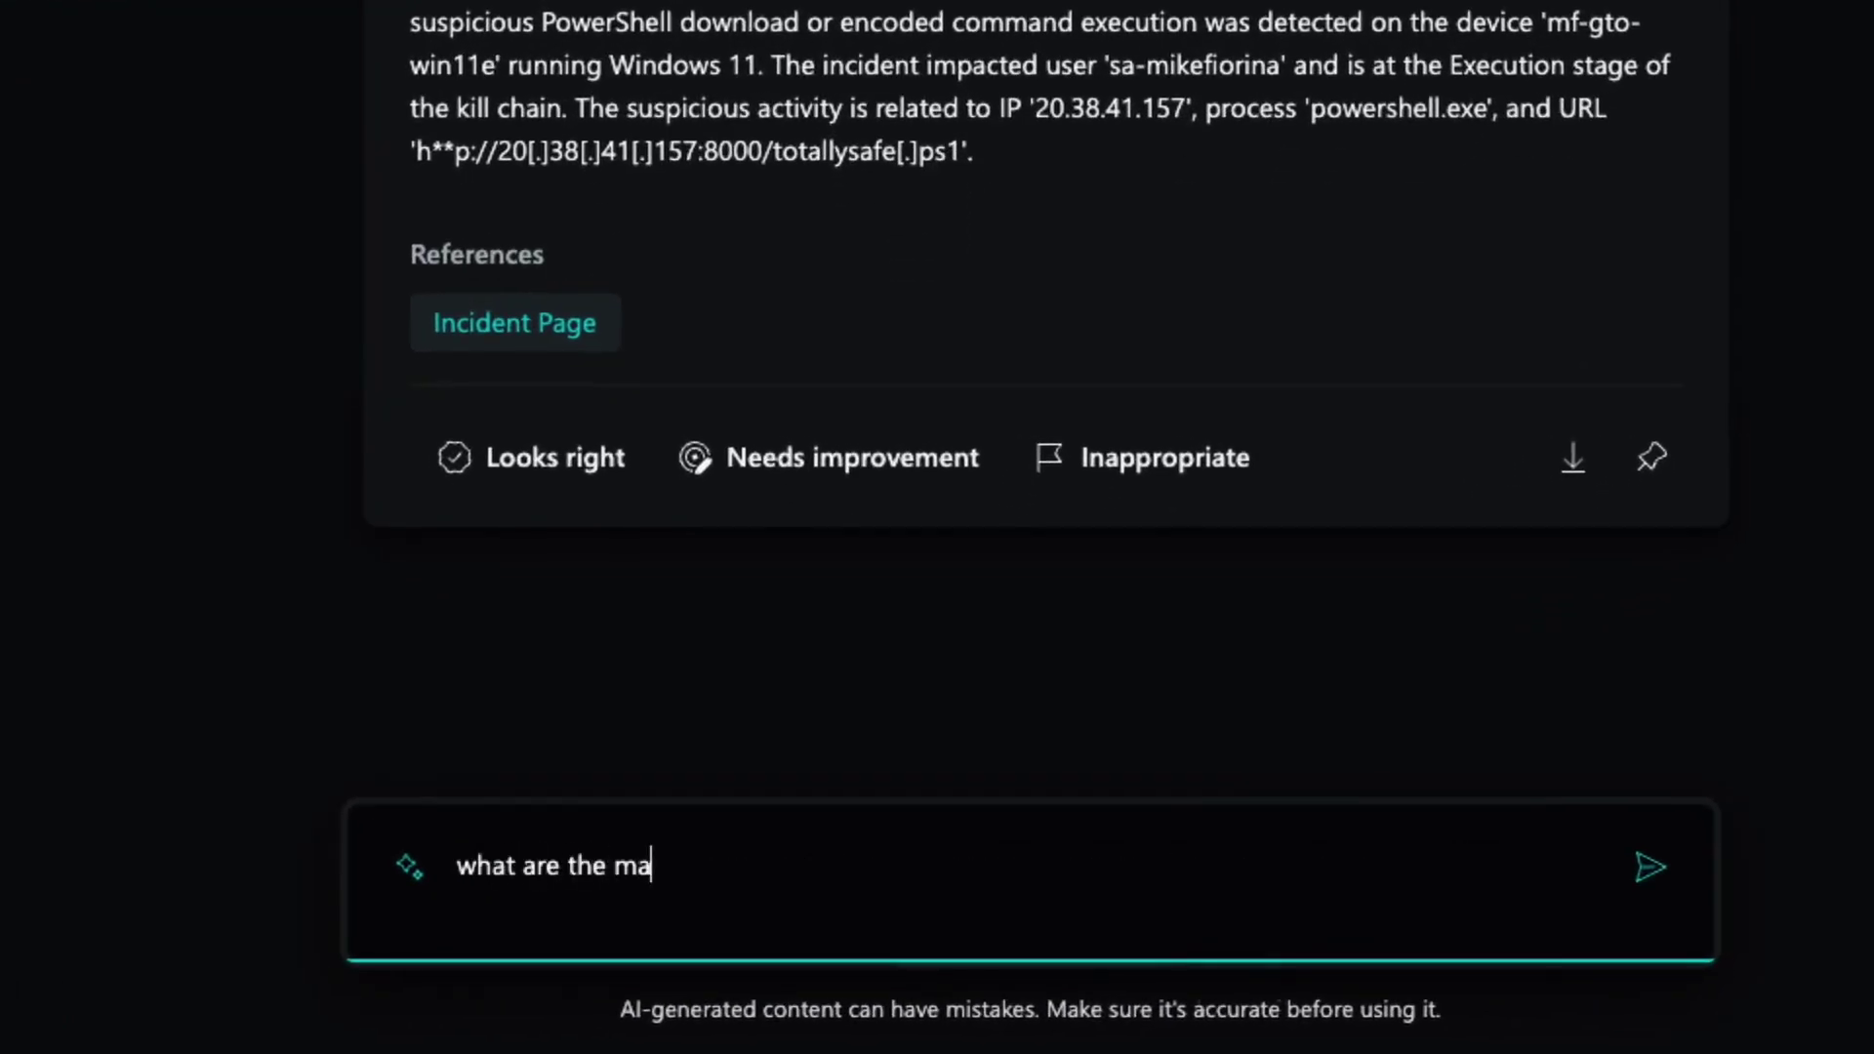
{"action": "type", "text": "in issues or indicators to investigat"}
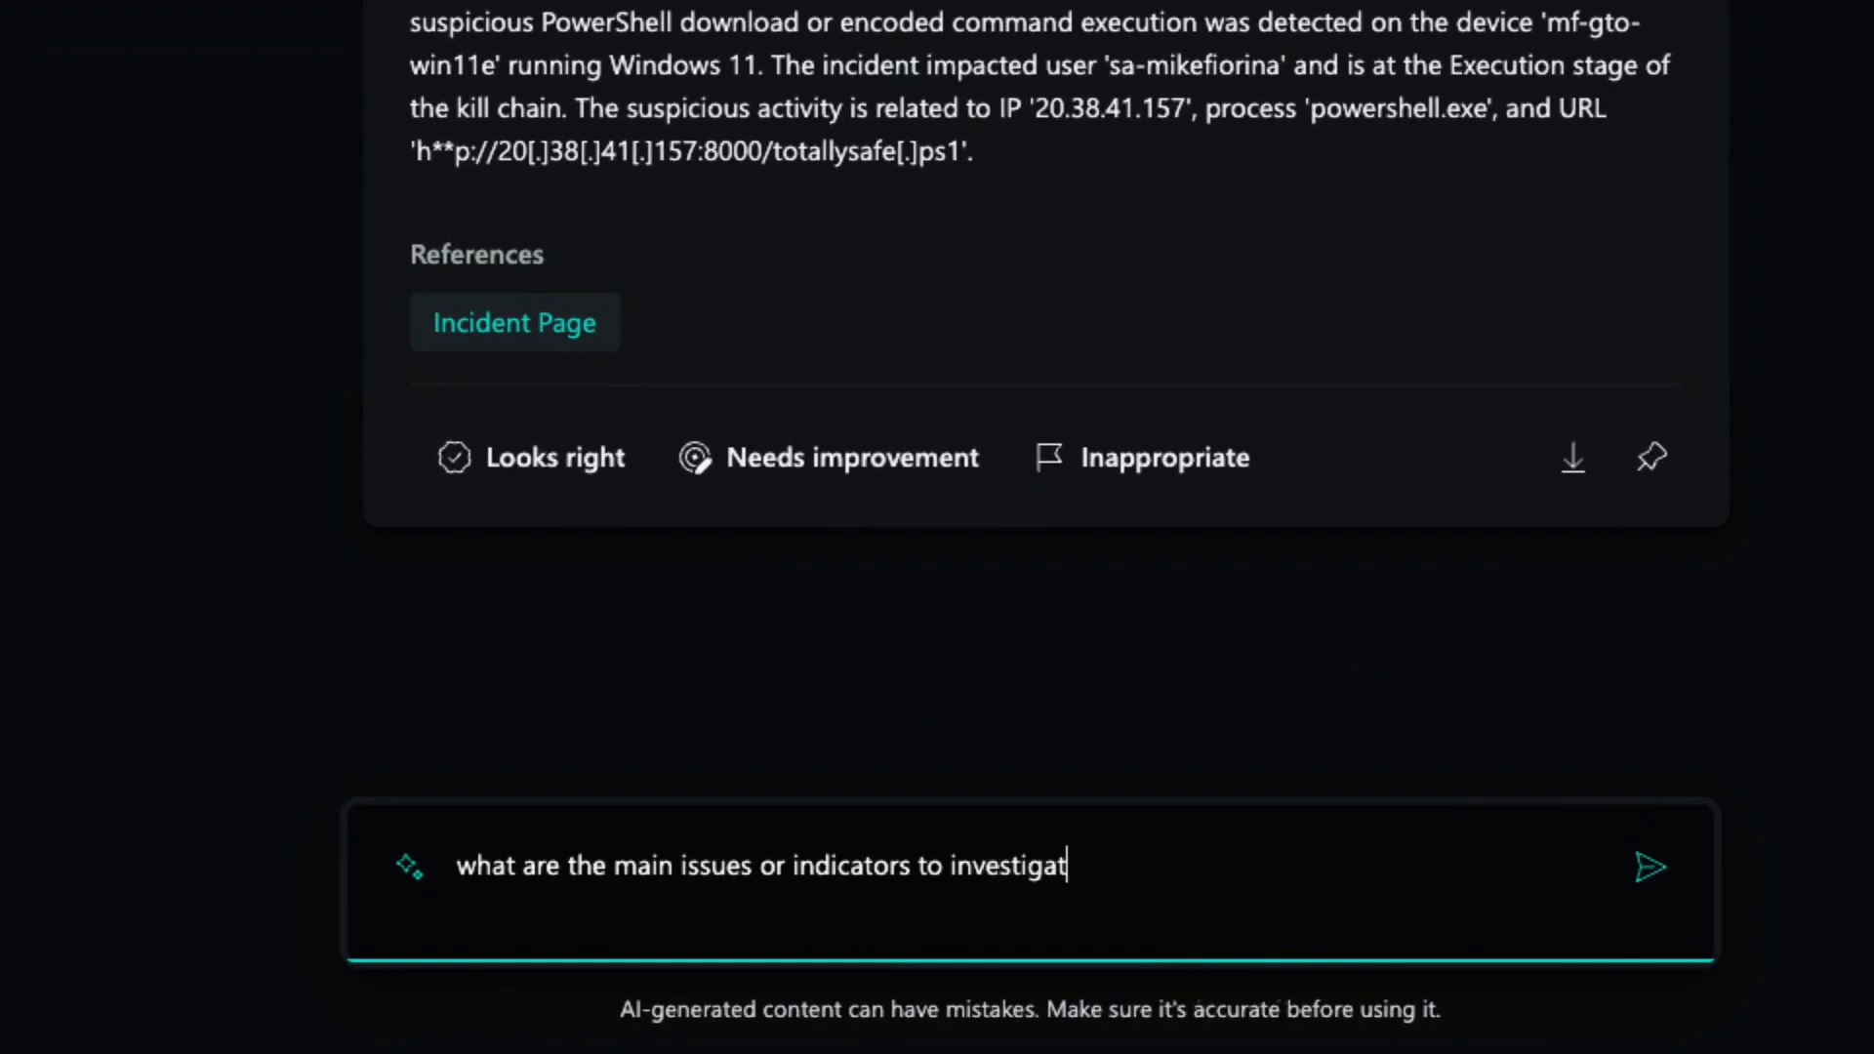
{"action": "type", "text": "e"}
{"action": "key", "text": "Return"}
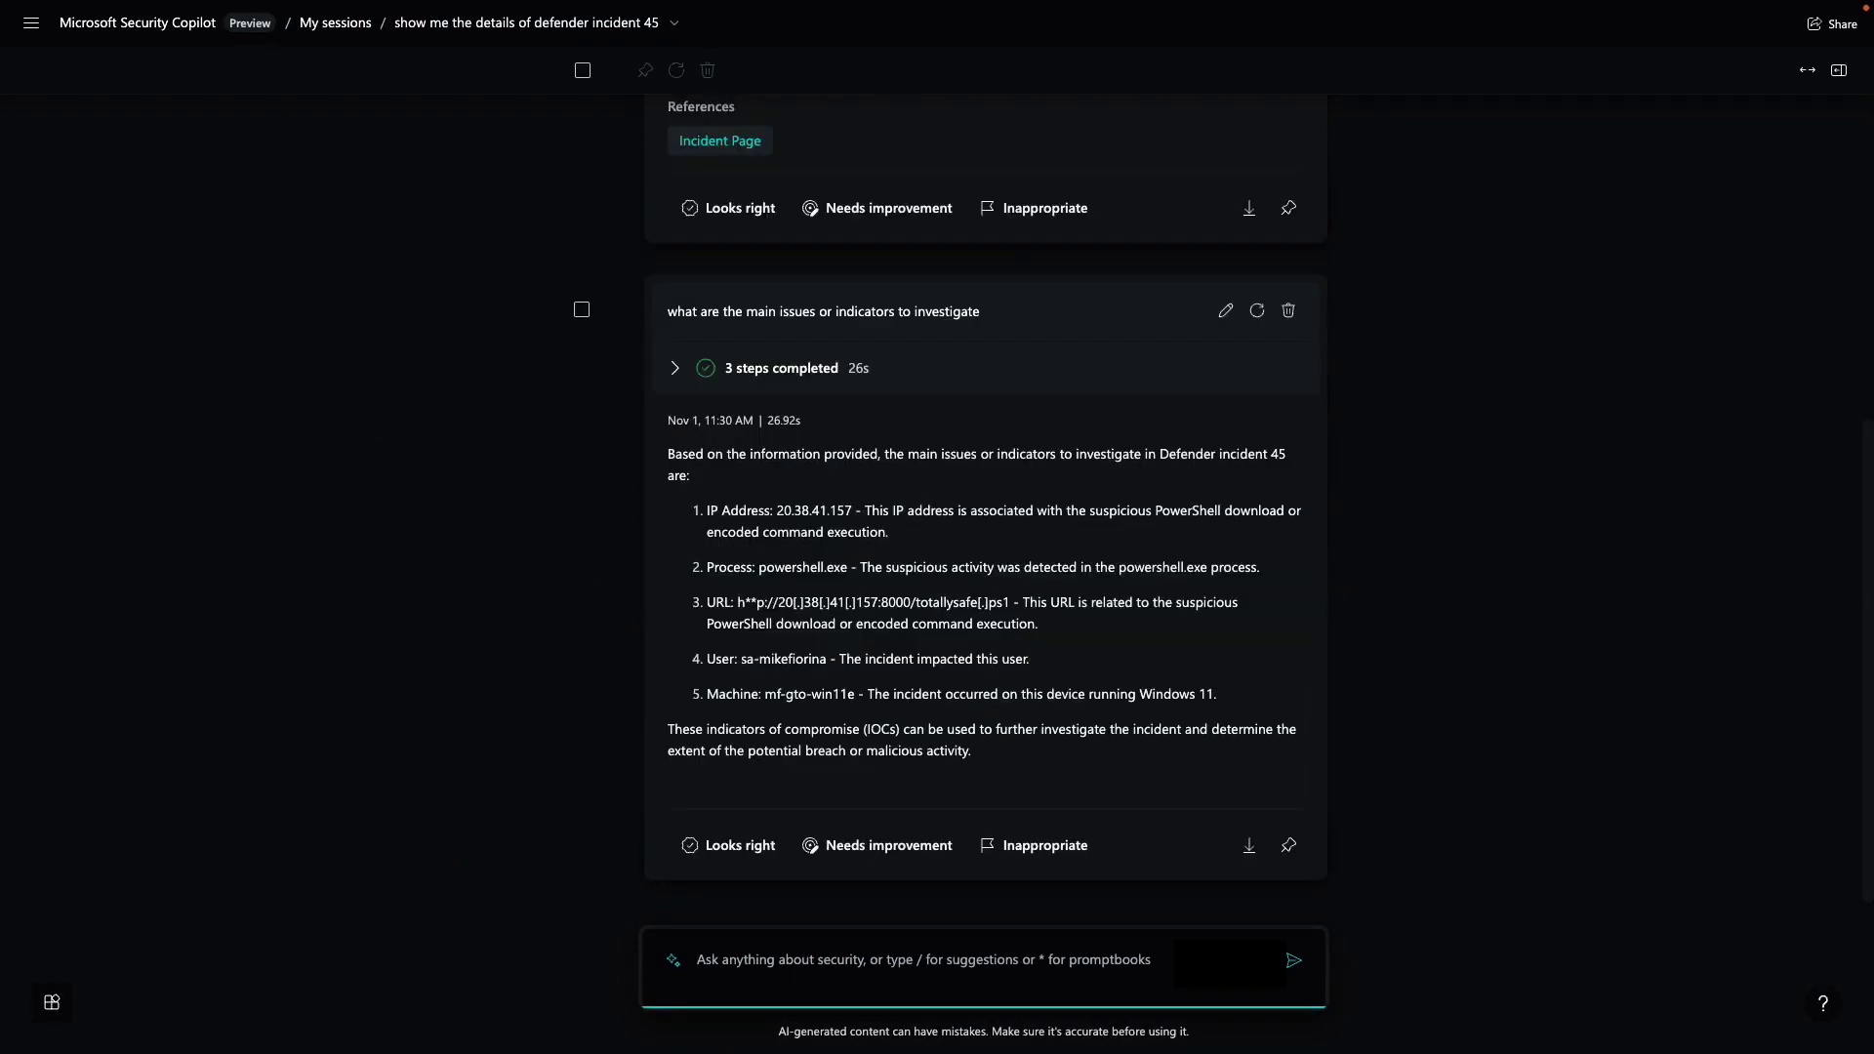
Ask Copilot to analyze the suspicious PowerShell script and deobfuscate its URL
{"action": "type", "text": "analyze the suspicio"}
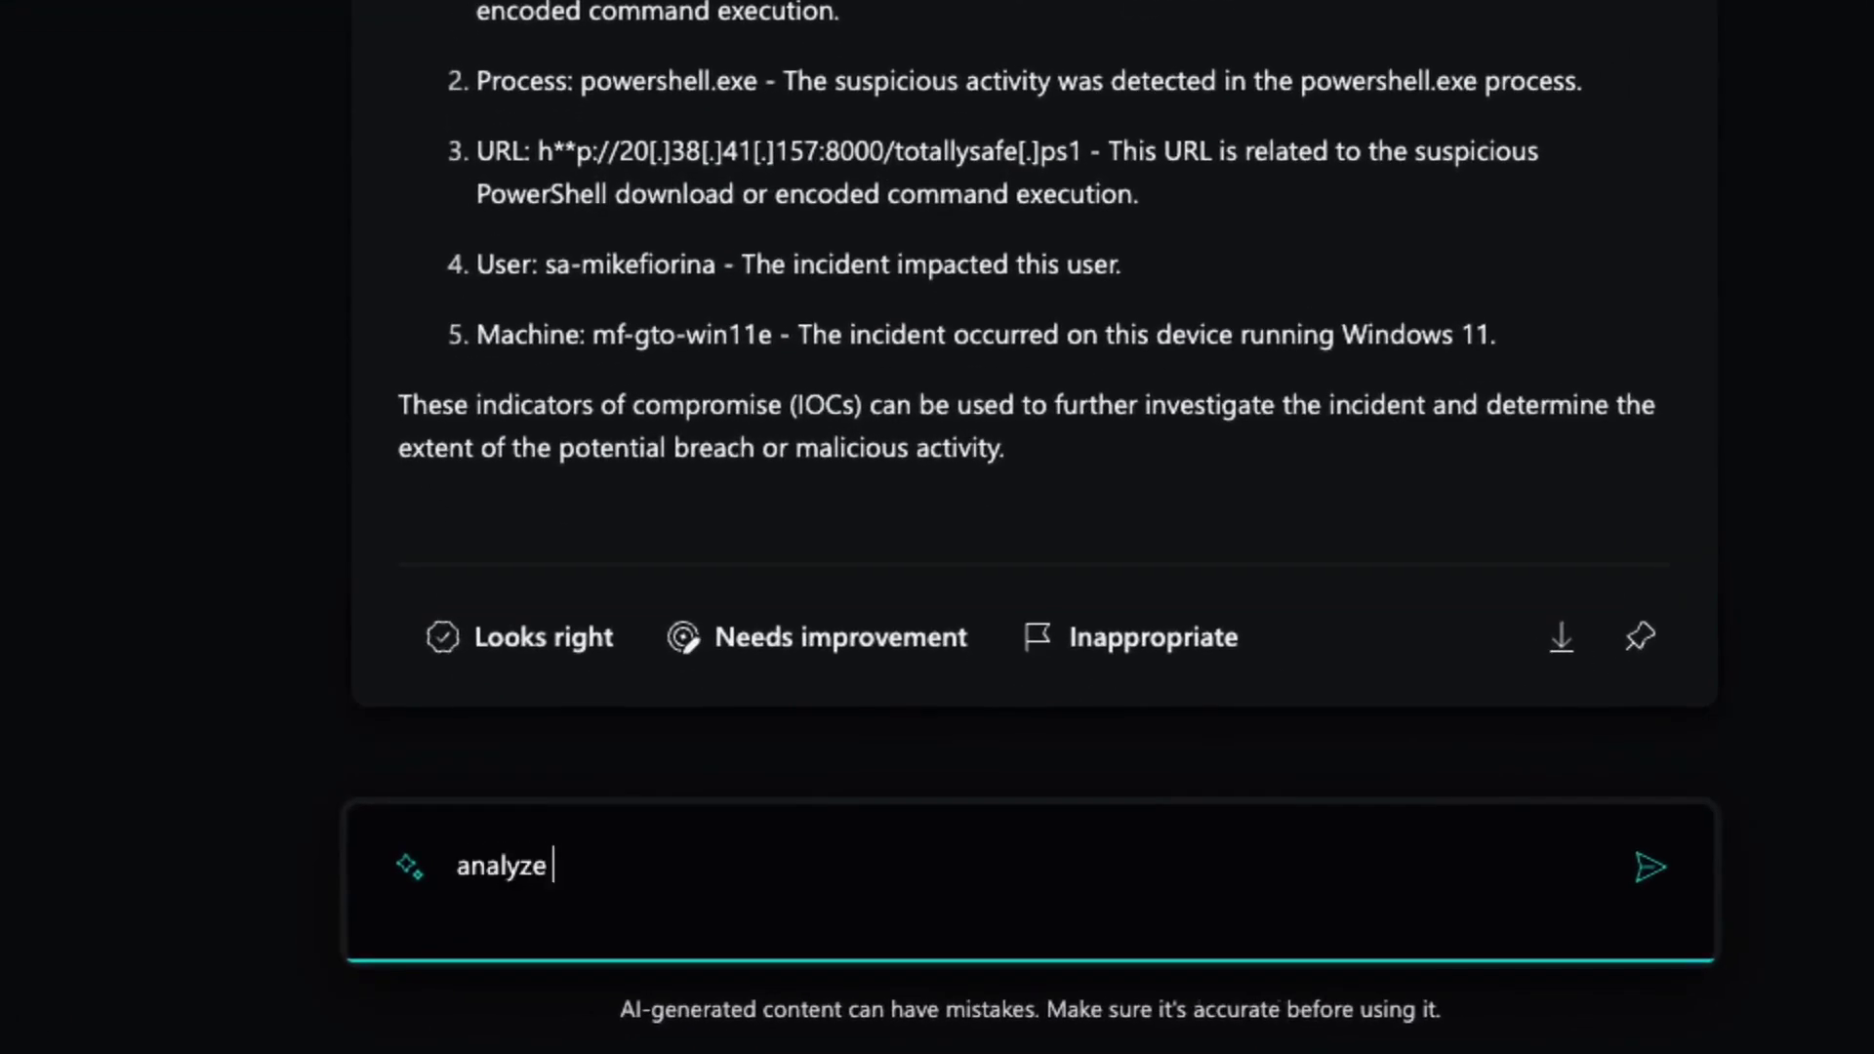
{"action": "type", "text": "us powershell script"}
{"action": "key", "text": "Return"}
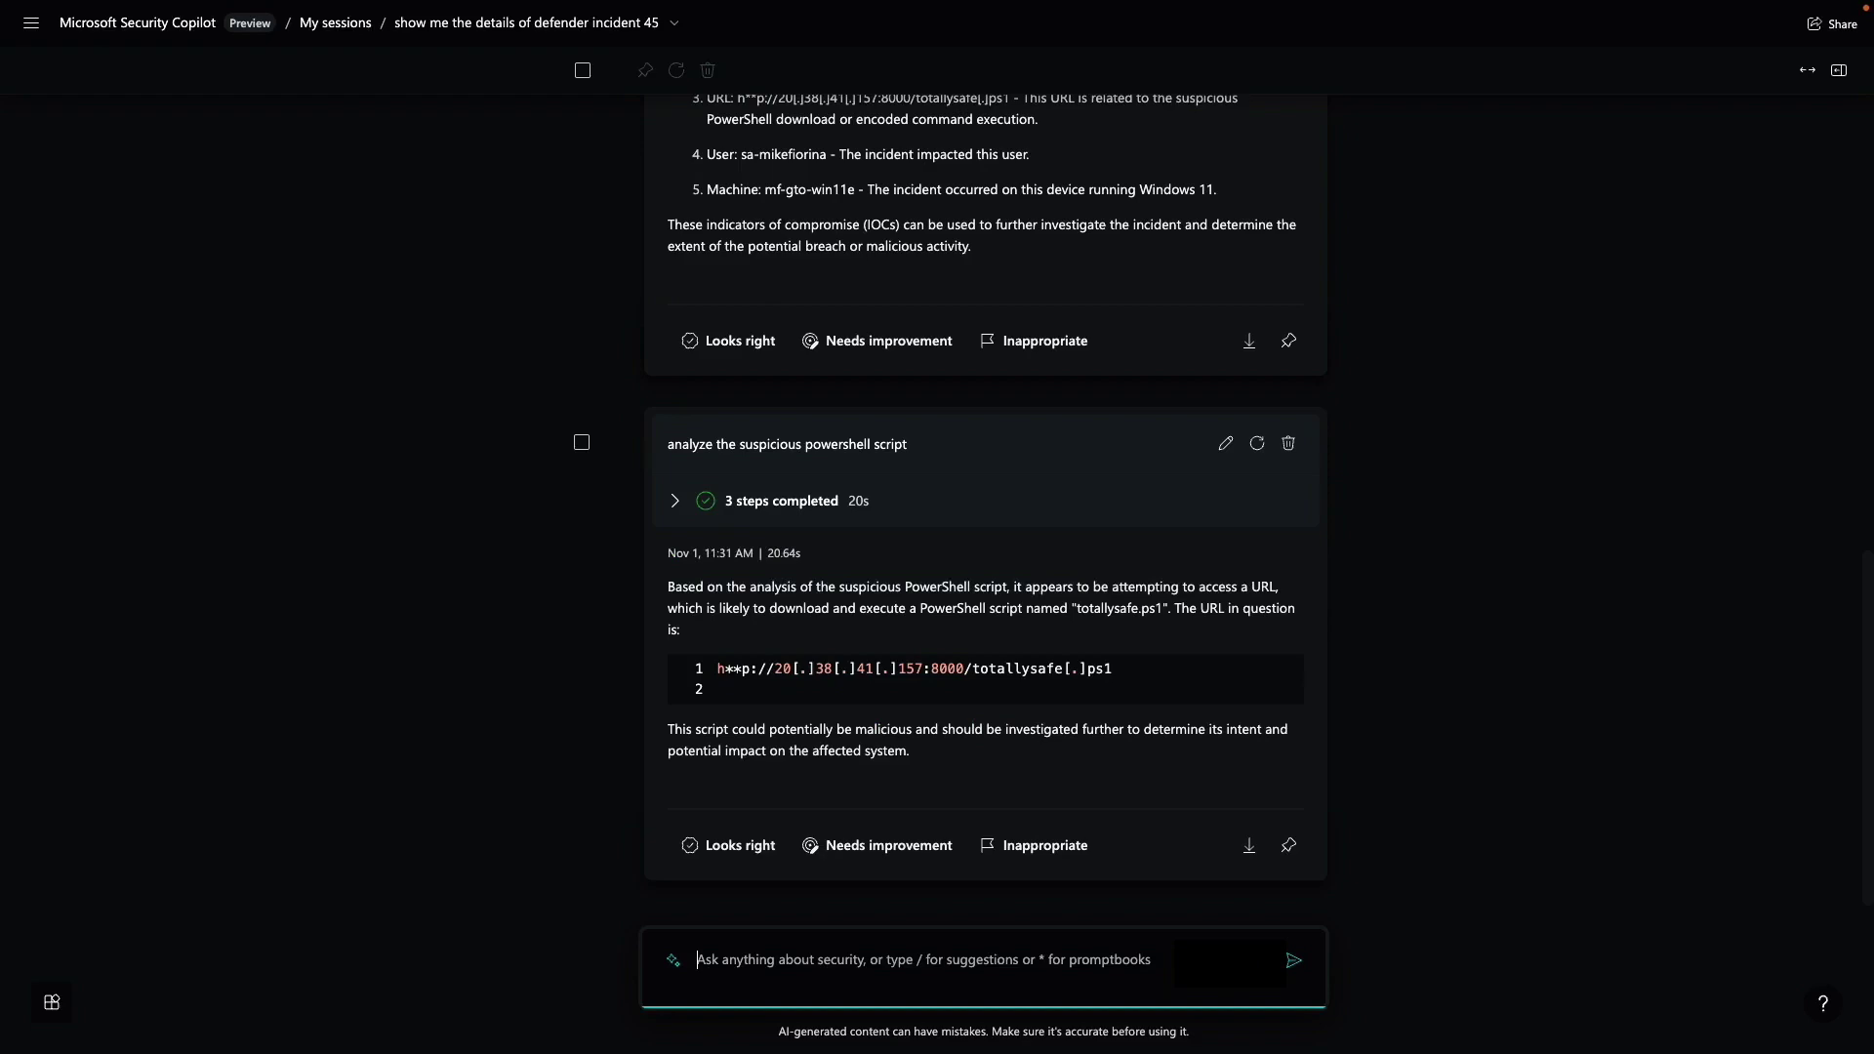
{"action": "type", "text": "deobfuscate the url"}
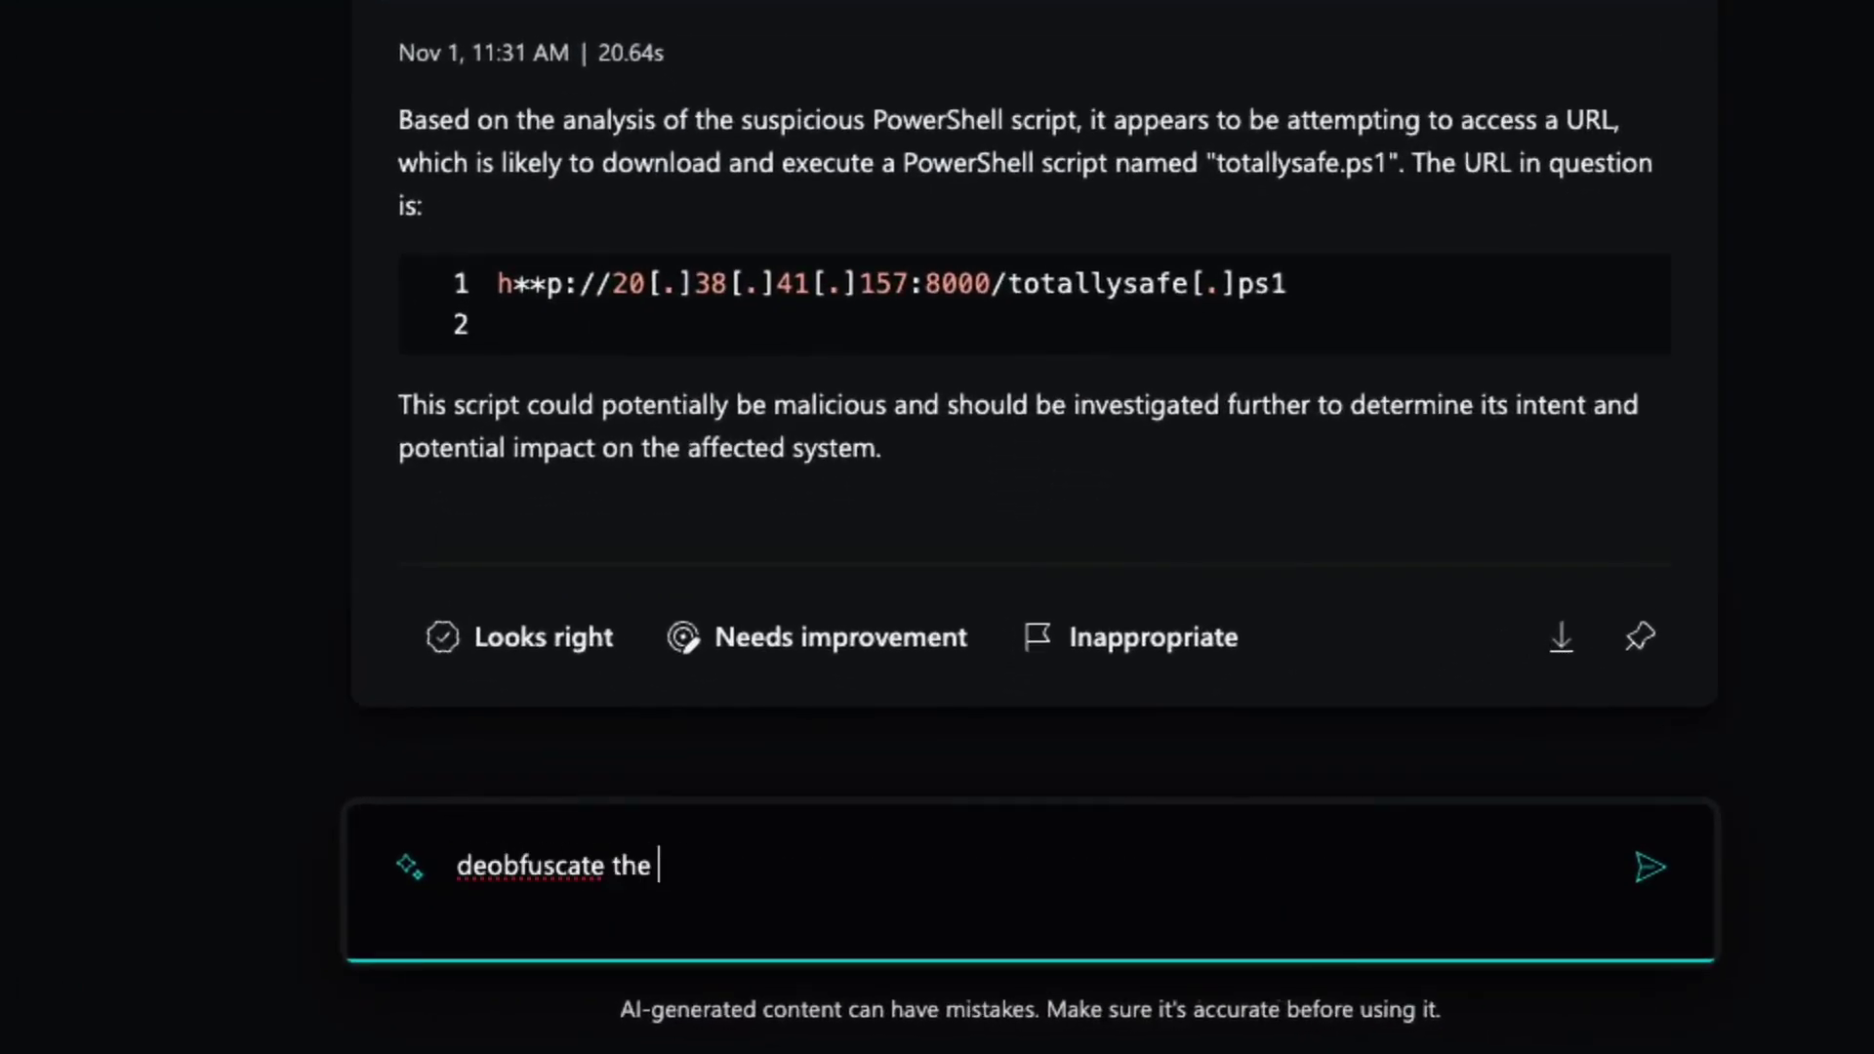
{"action": "key", "text": "Return"}
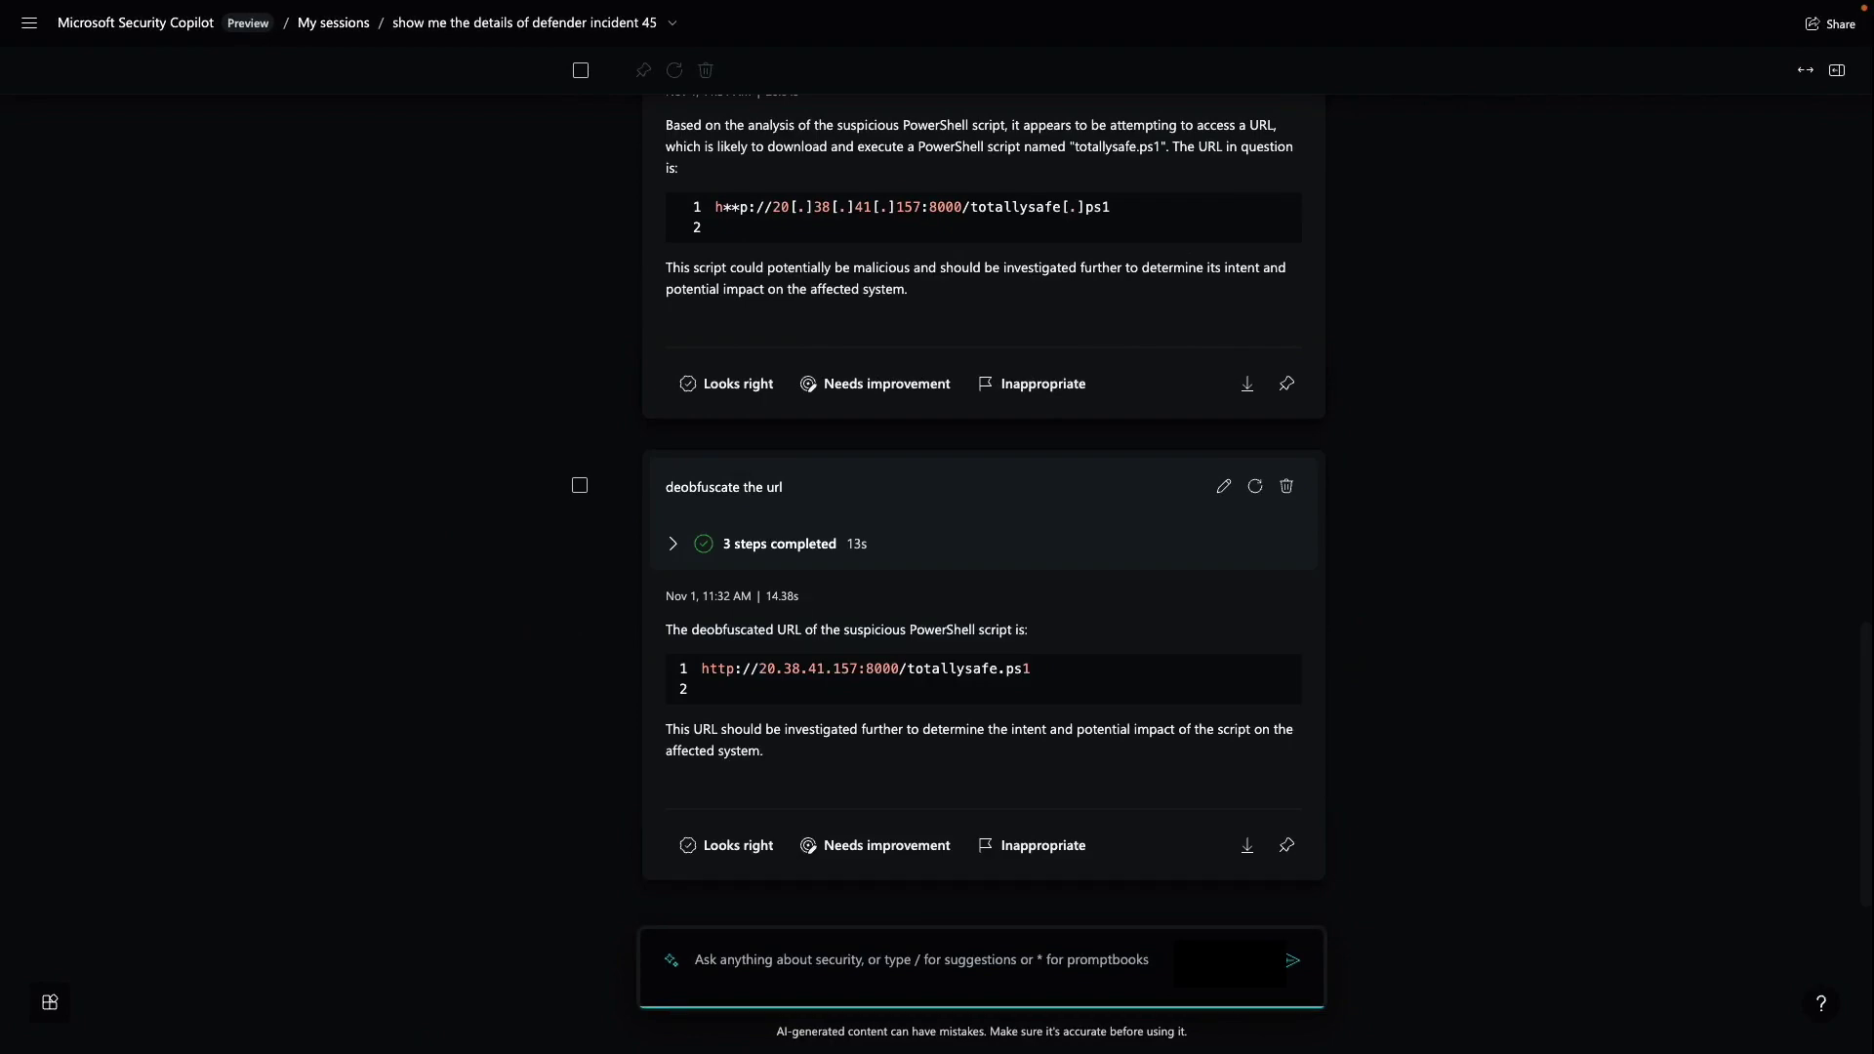
Use Tanium to list machines connected to the malicious IP, then draft a request for totallysafe.ps1's contents
{"action": "type", "text": "use t"}
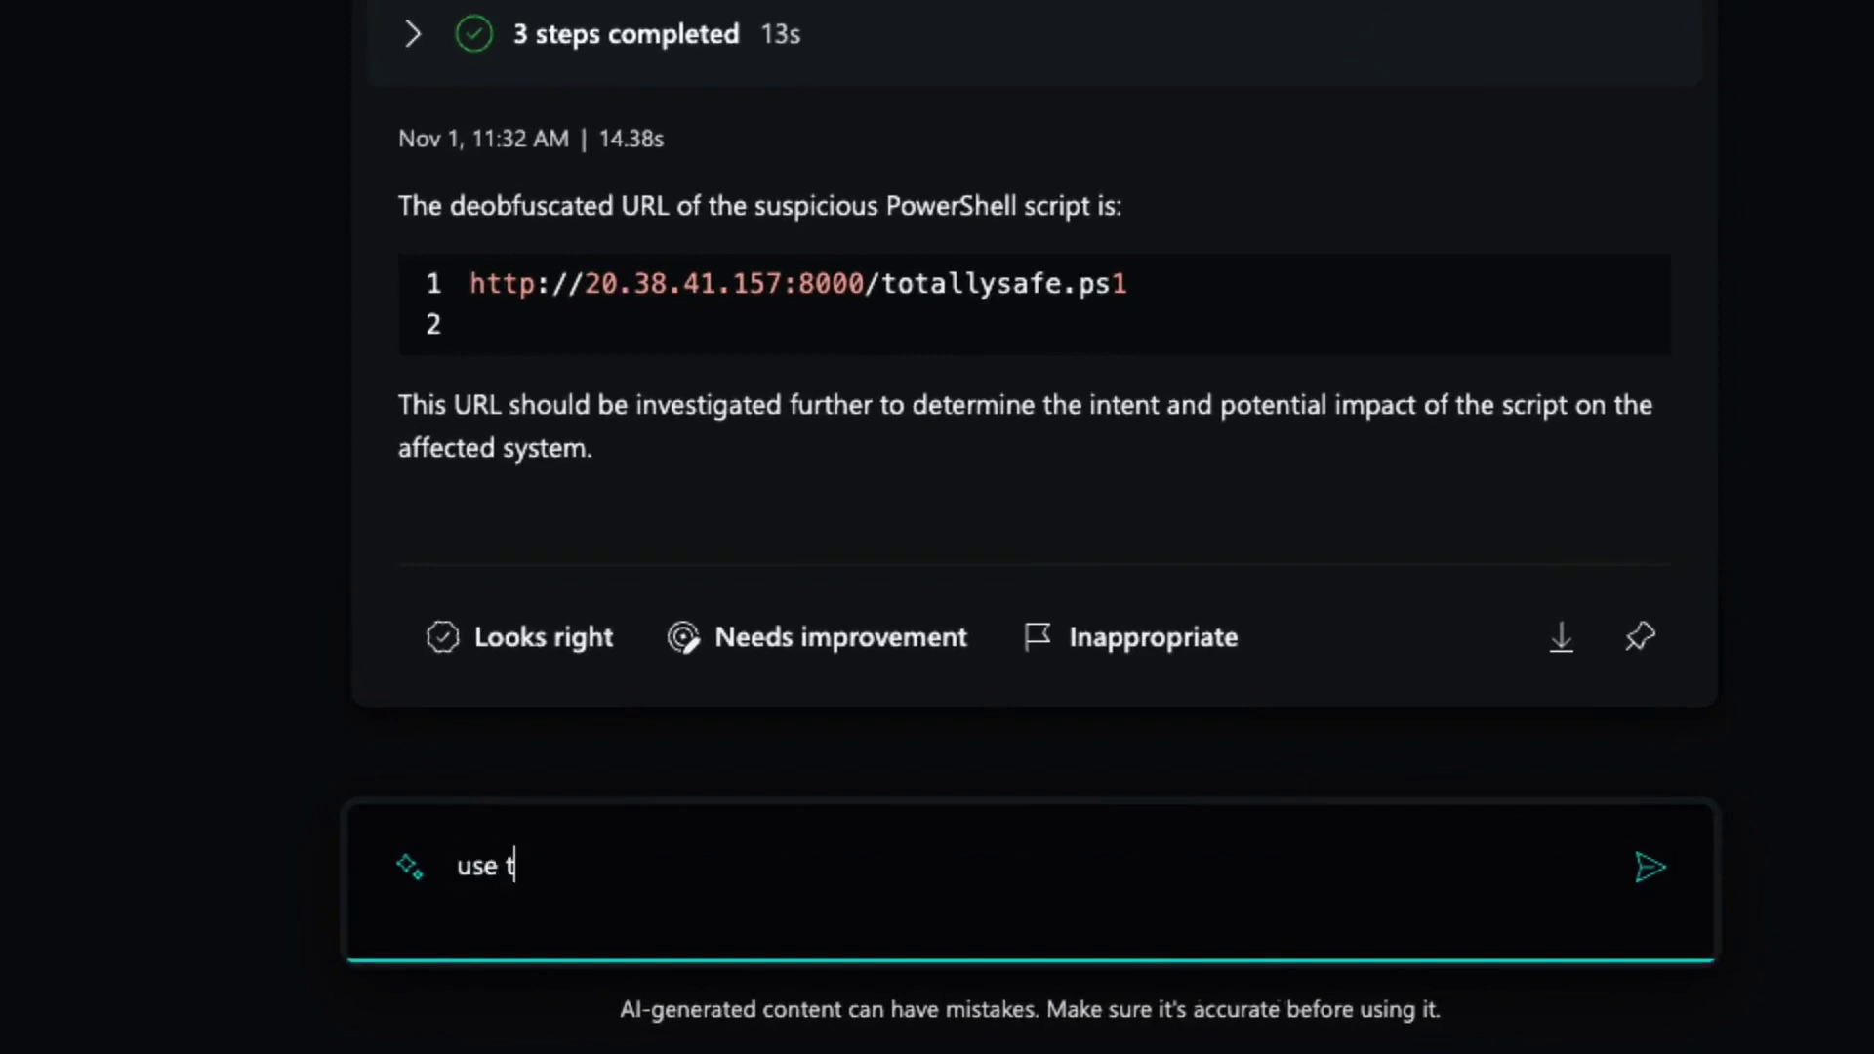
{"action": "type", "text": "anium to tell me all of the machines that are curren"}
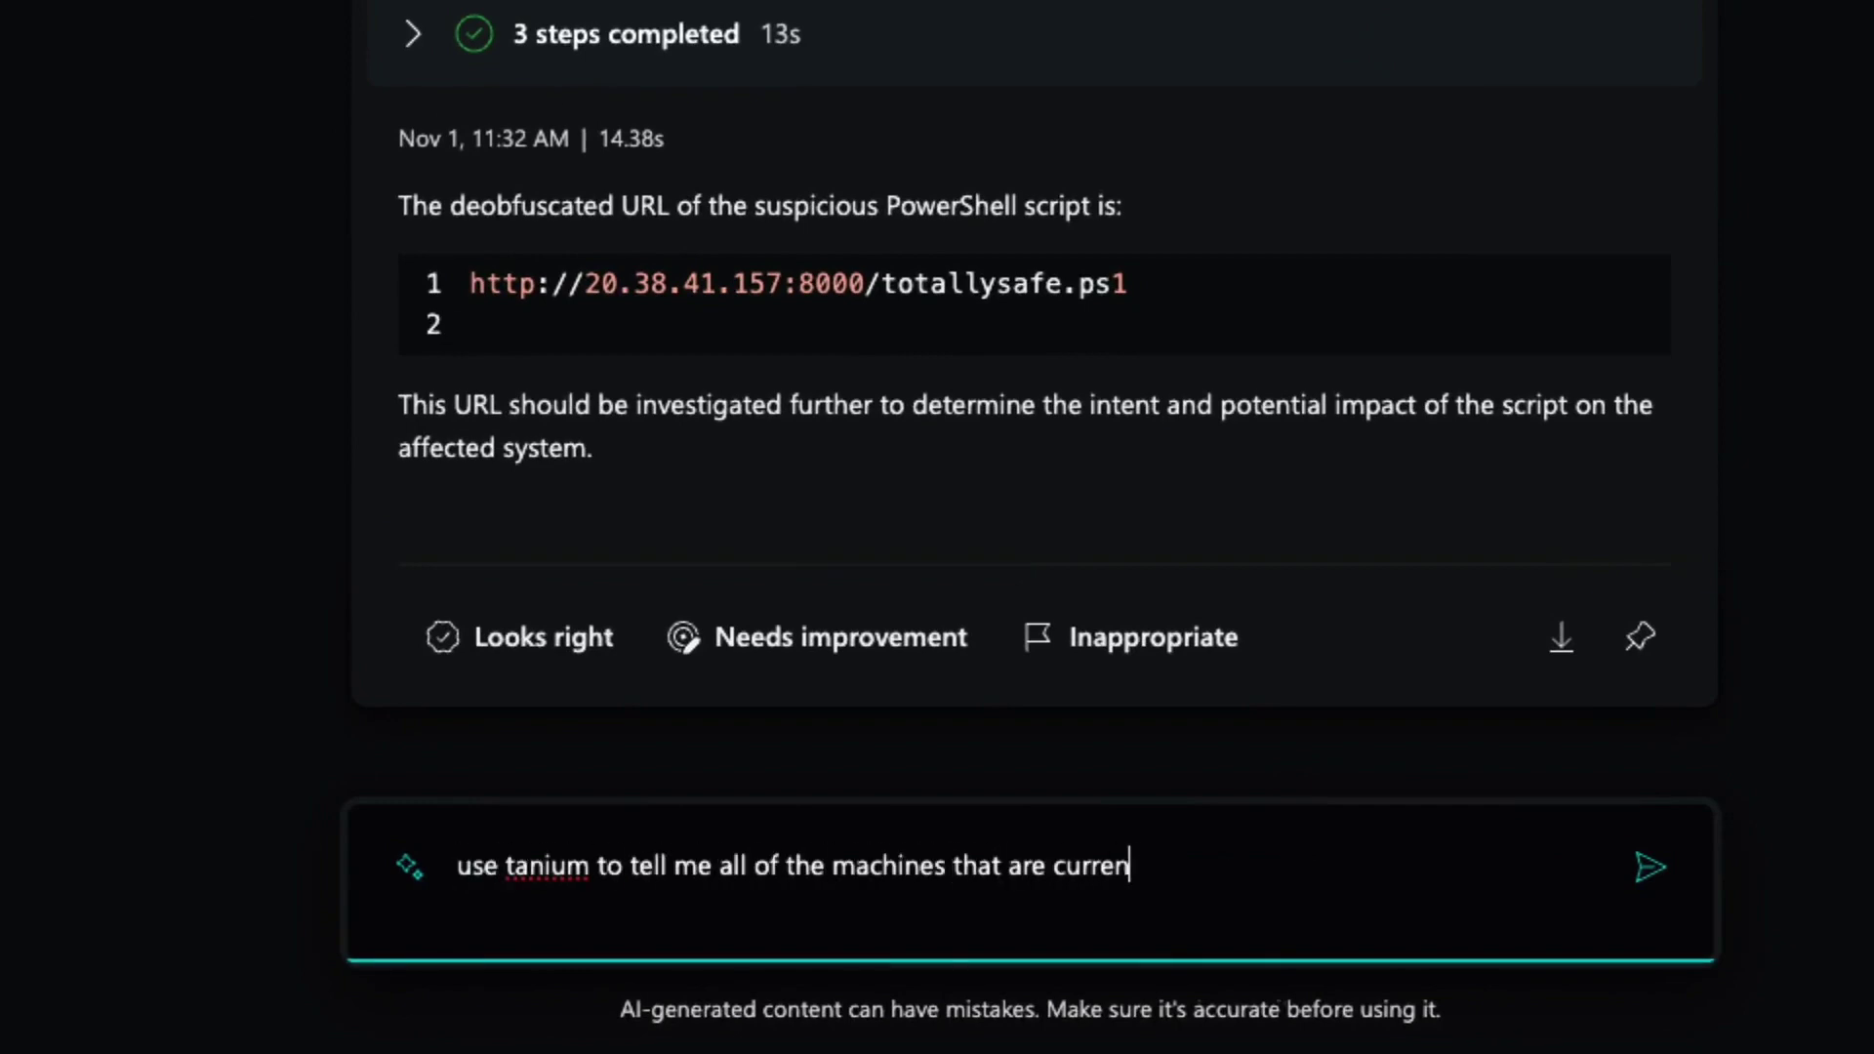
{"action": "type", "text": "tly connected to the malicious ip address"}
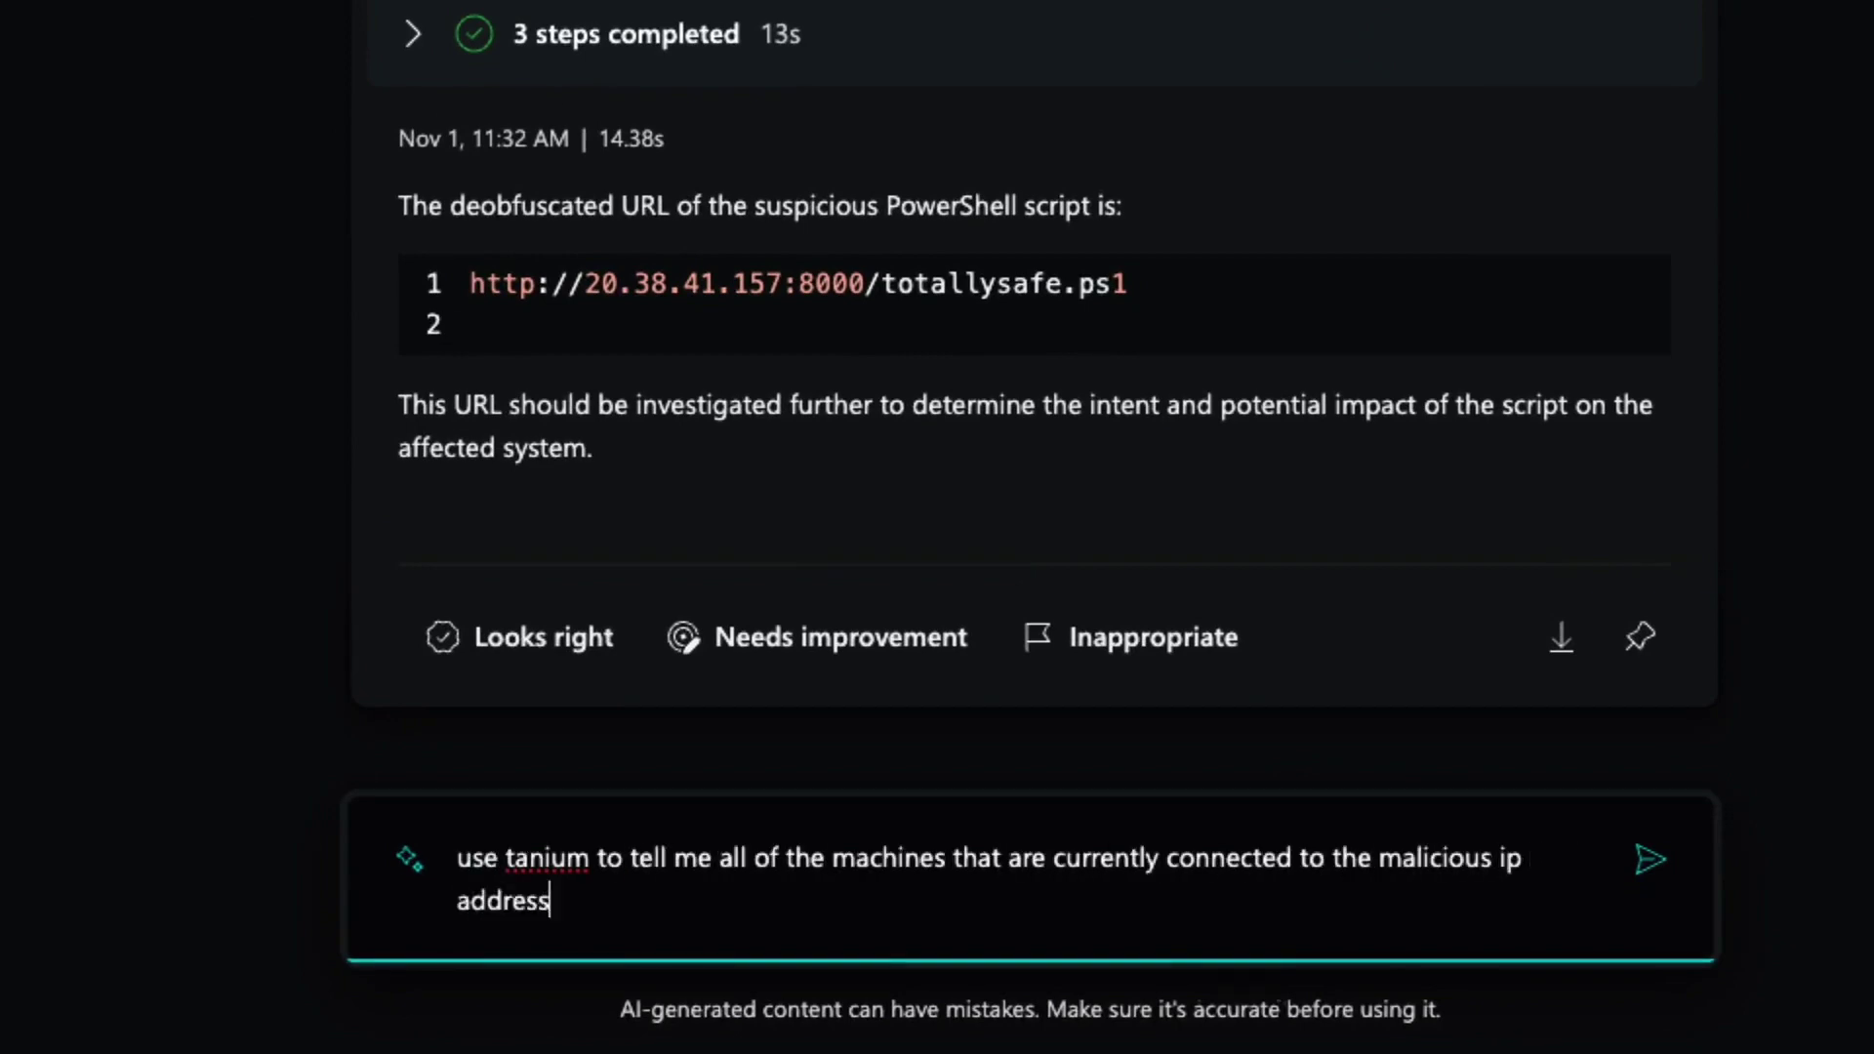
{"action": "key", "text": "Return"}
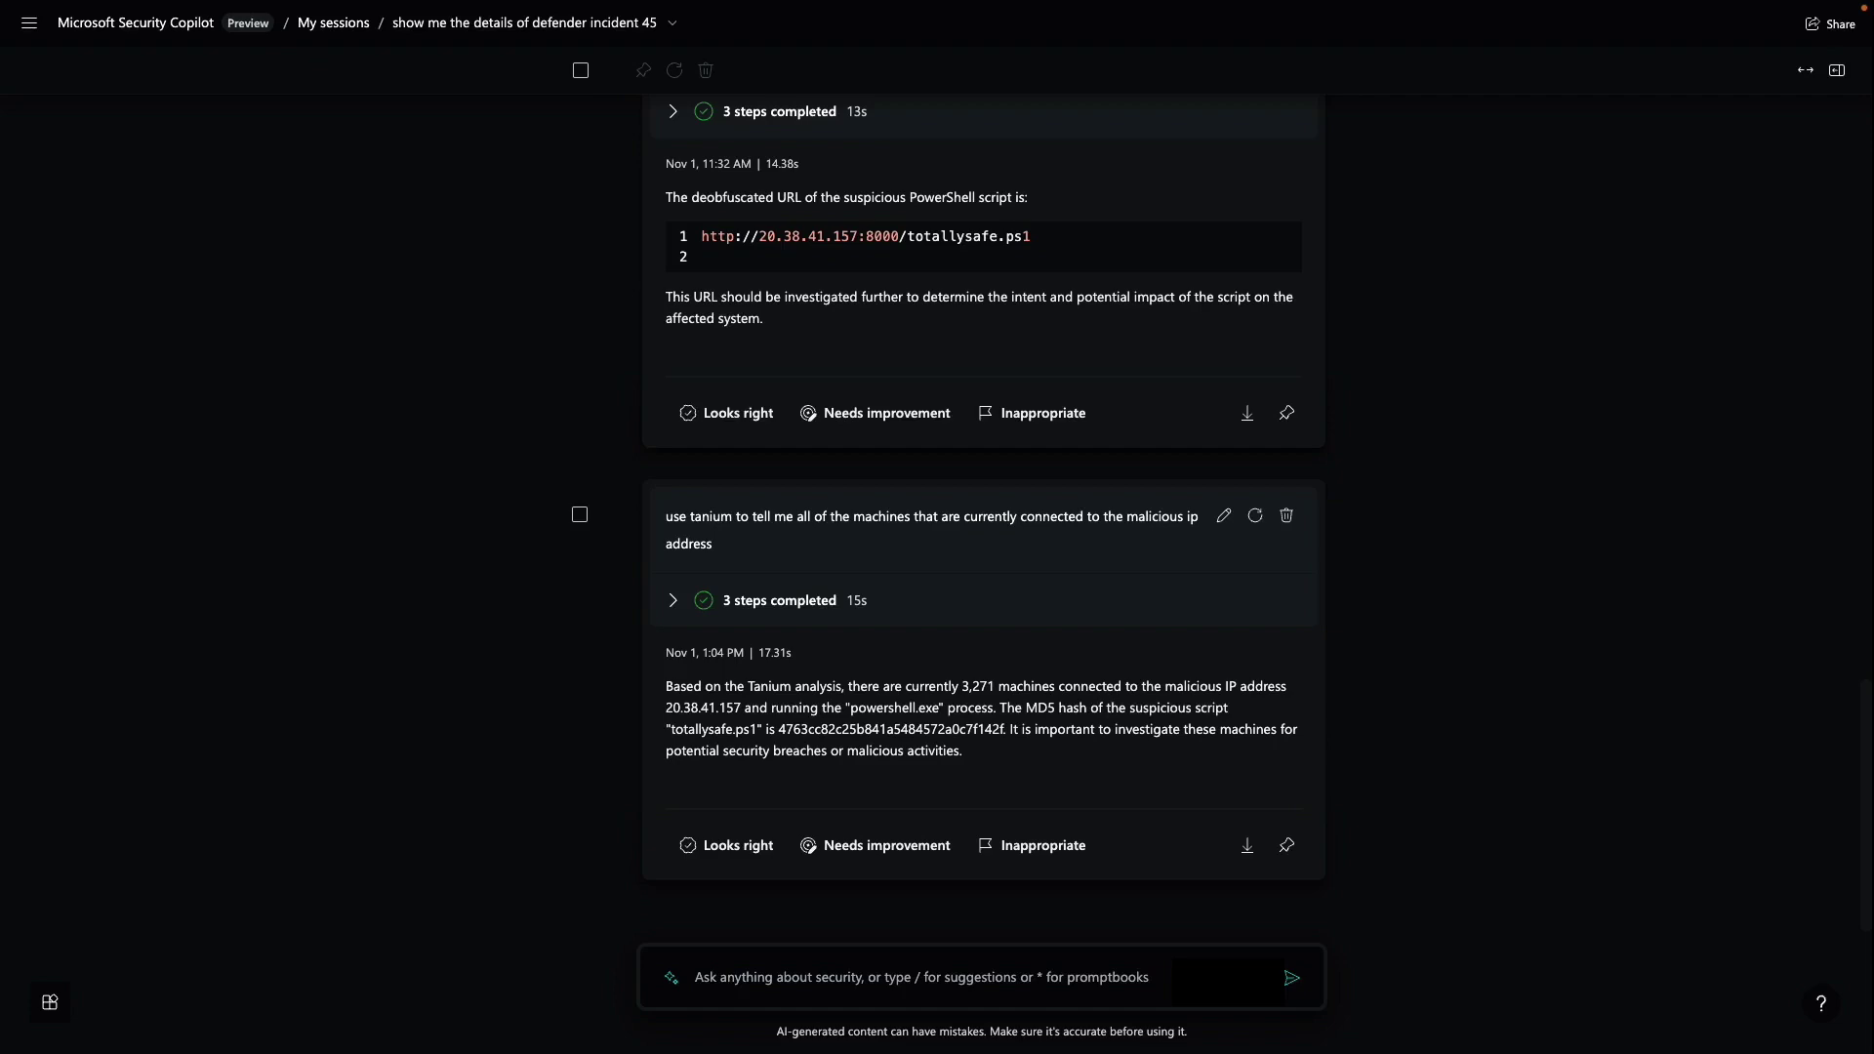
{"action": "left_click", "coordinate": [918, 977]}
{"action": "type", "text": "show me the conten"}
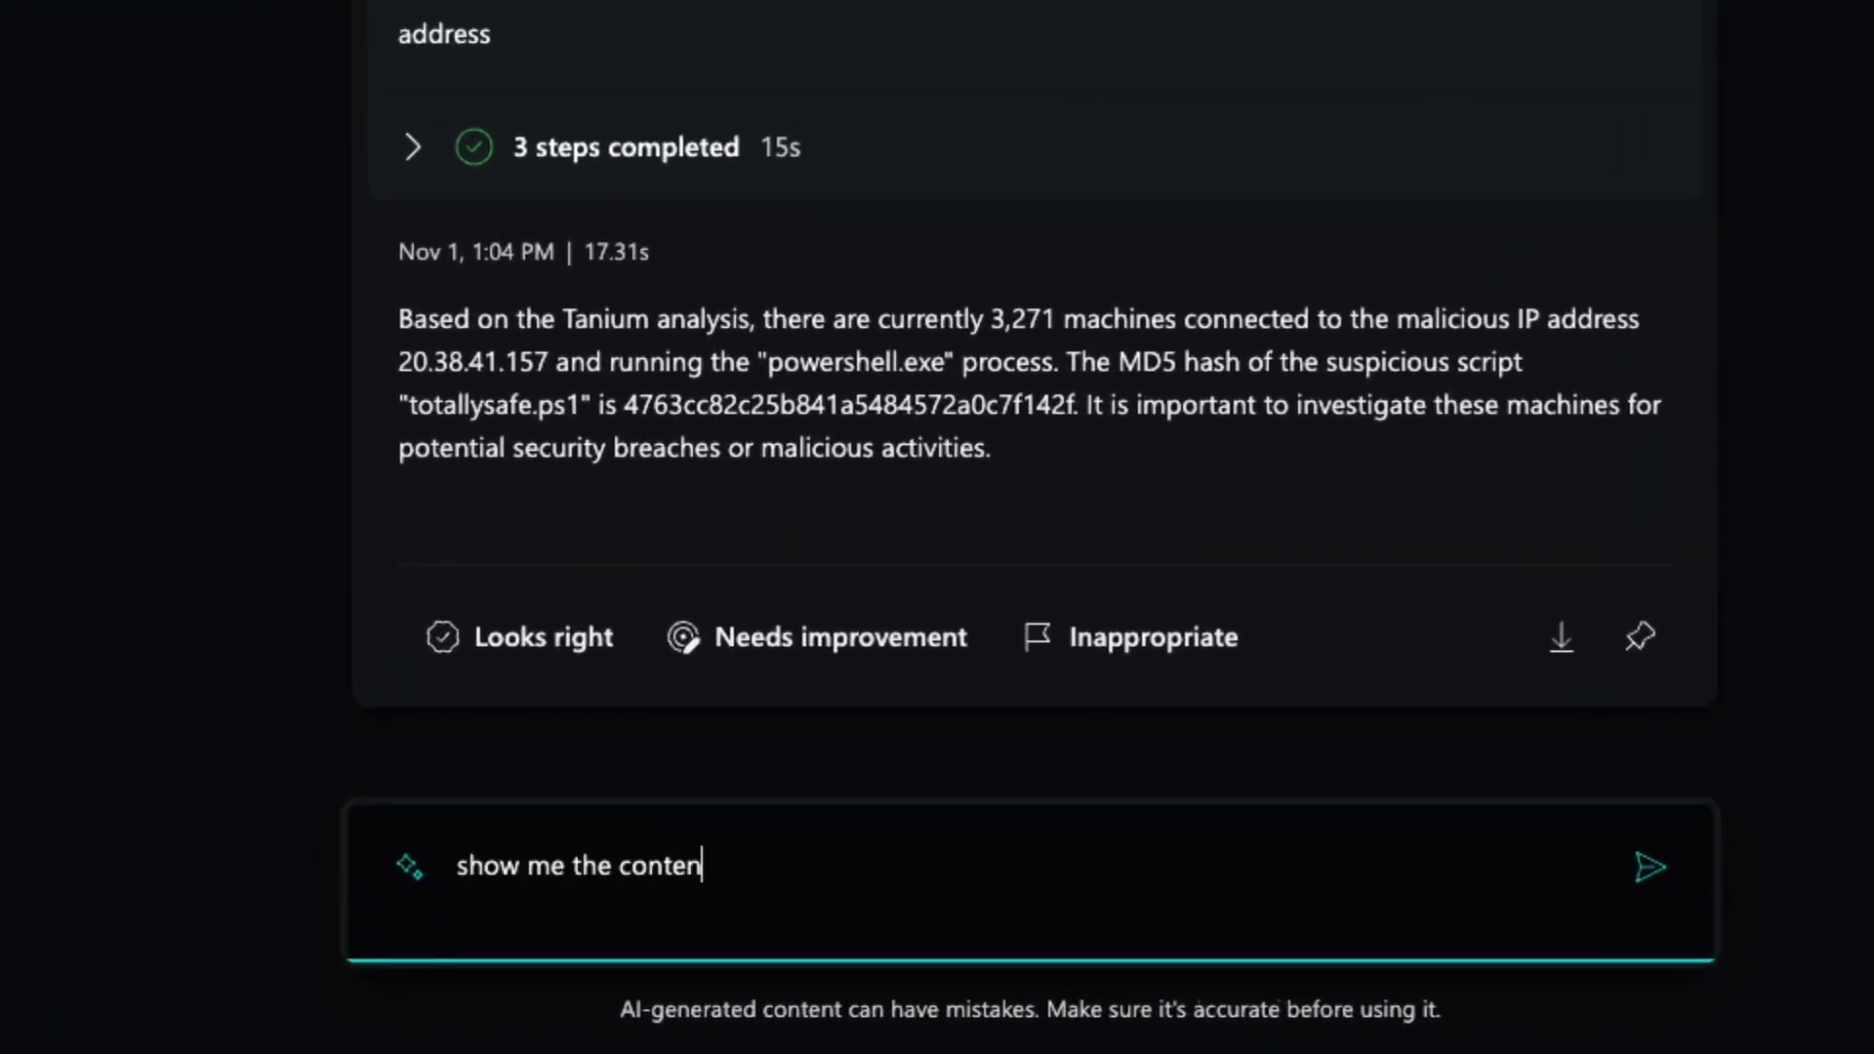
{"action": "type", "text": "ts of the totallysafe.ps1 script"}
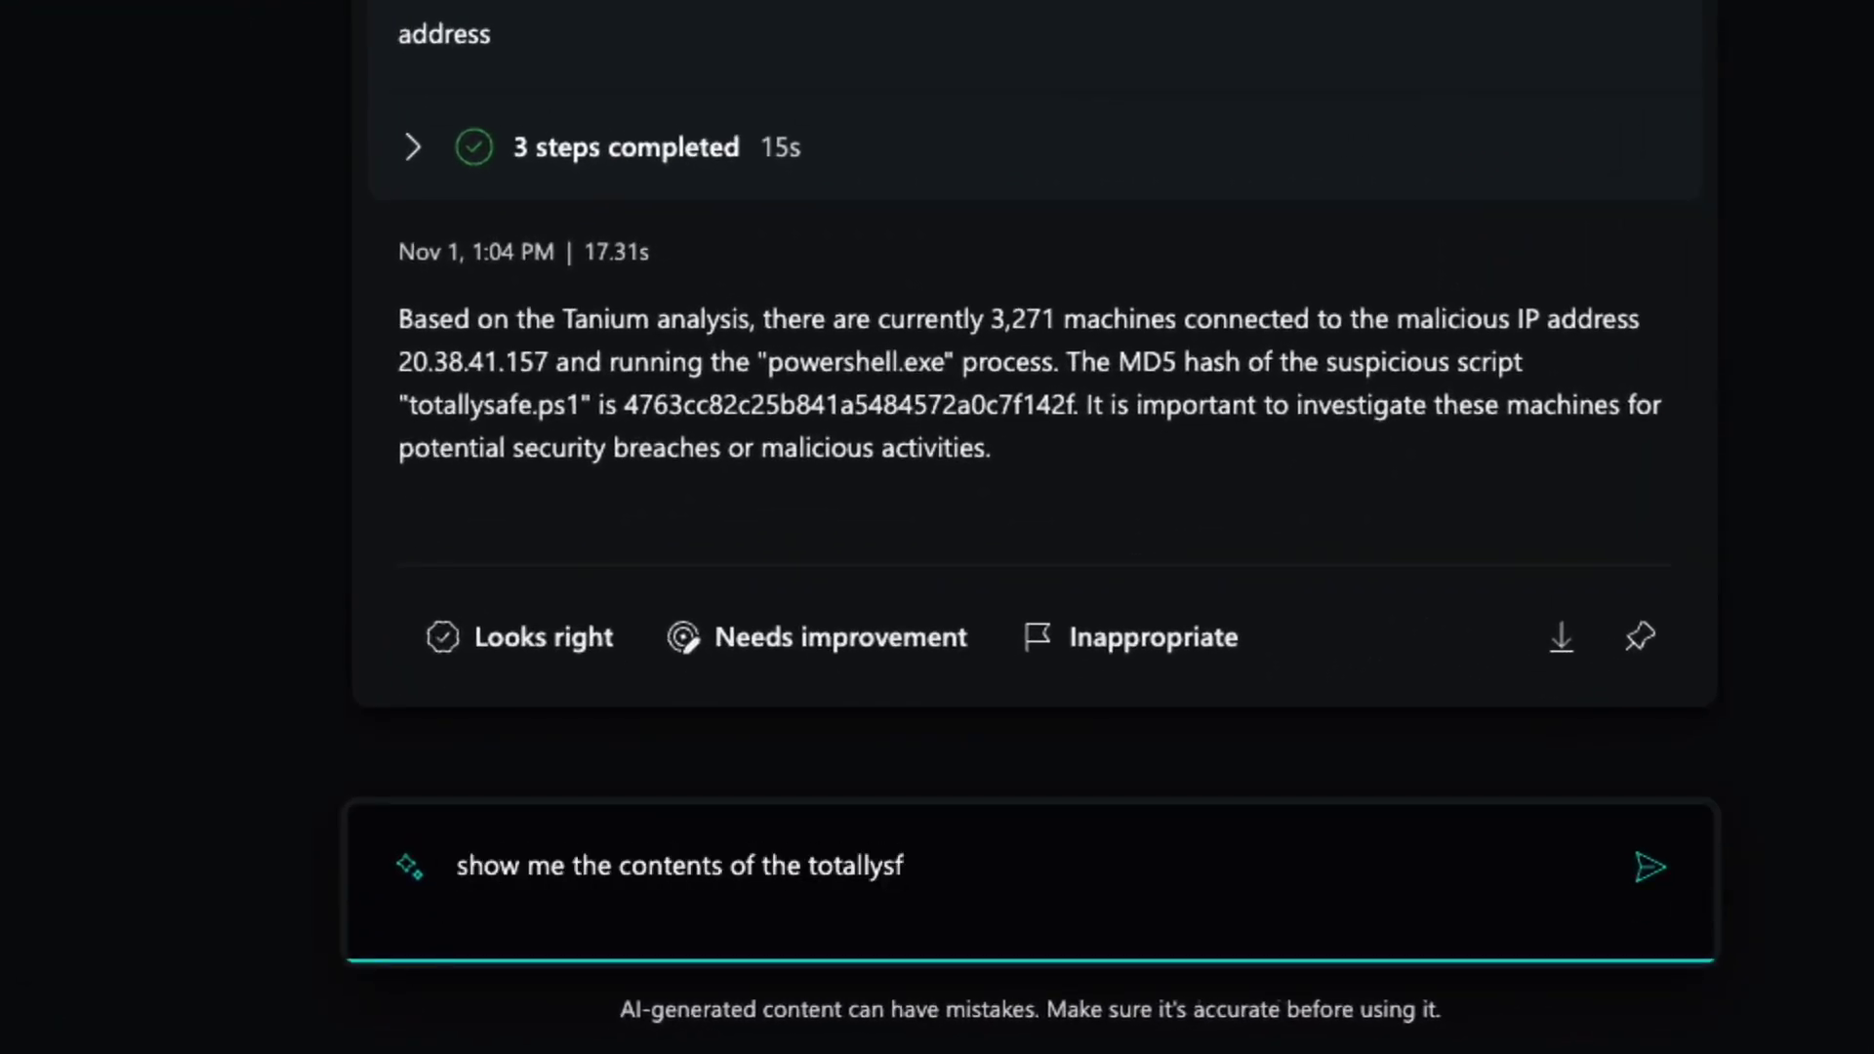
Display the totallysafe.ps1 contents and have the script analyzed, then draft the quarantine request
{"action": "key", "text": "Return"}
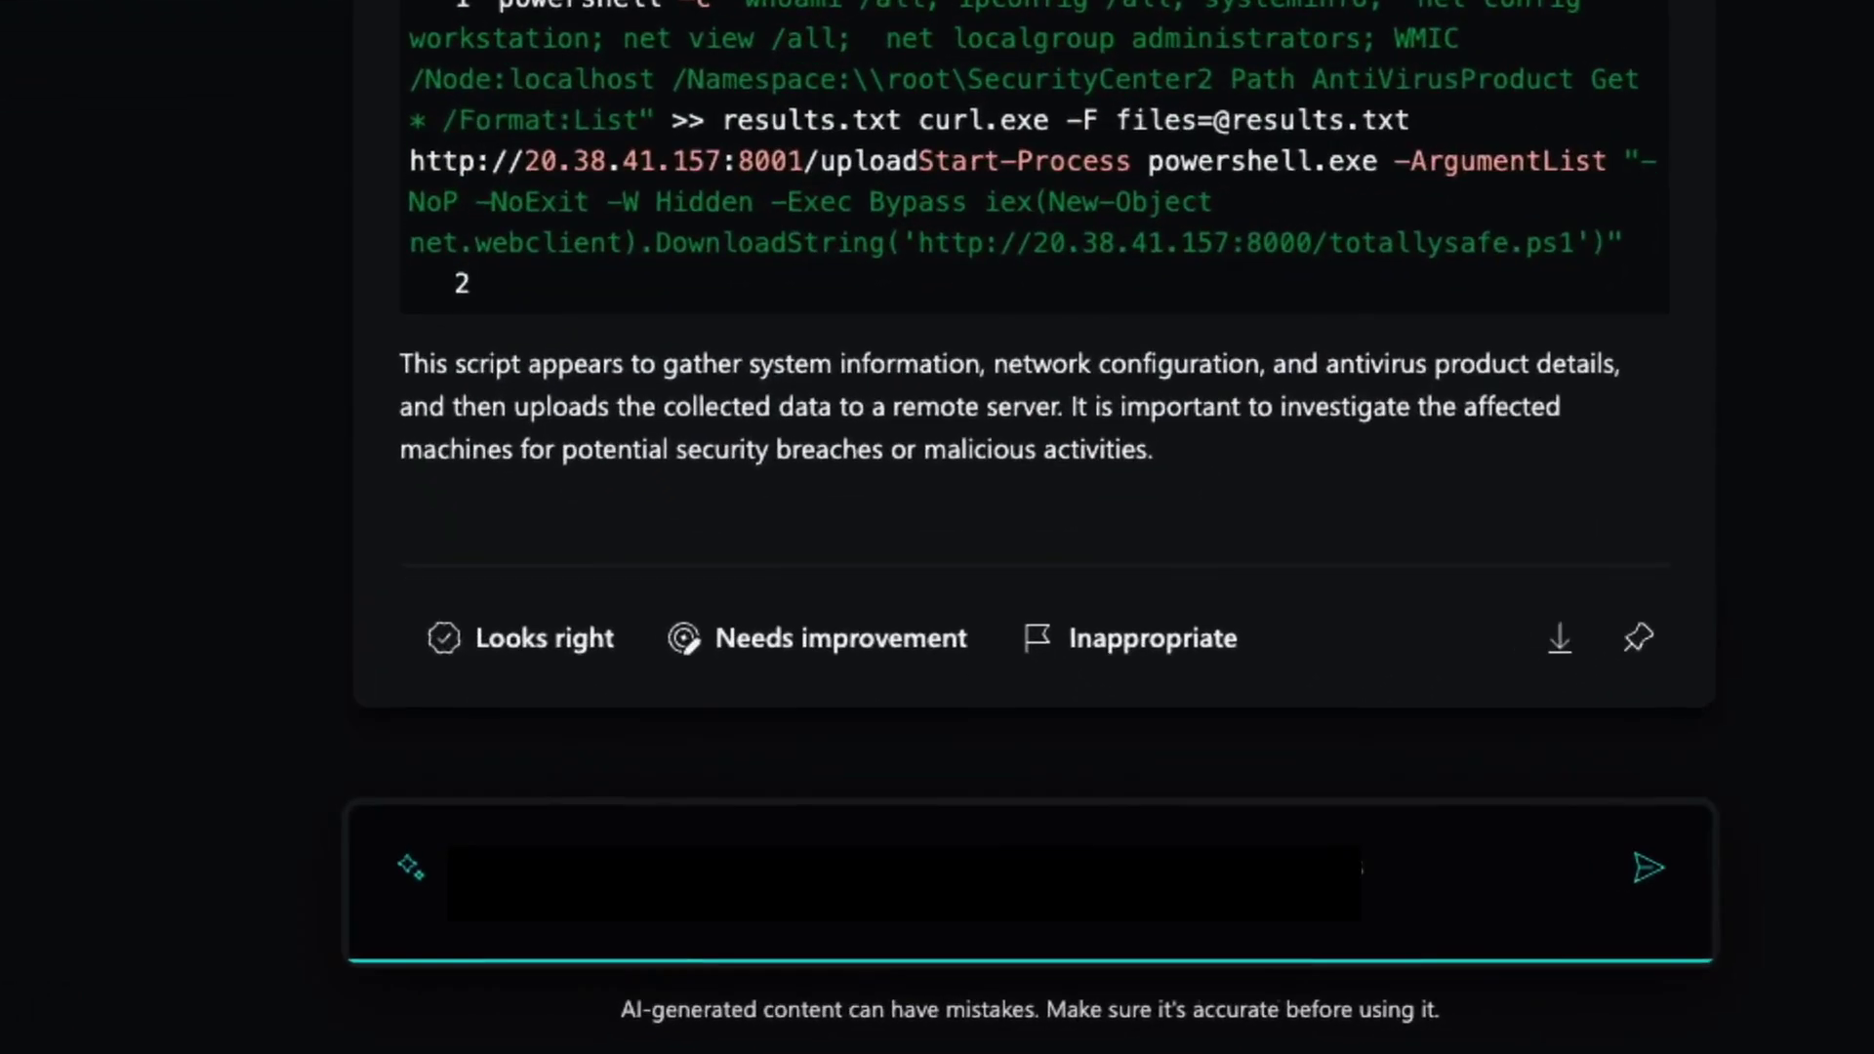
{"action": "type", "text": "analyze the sc"}
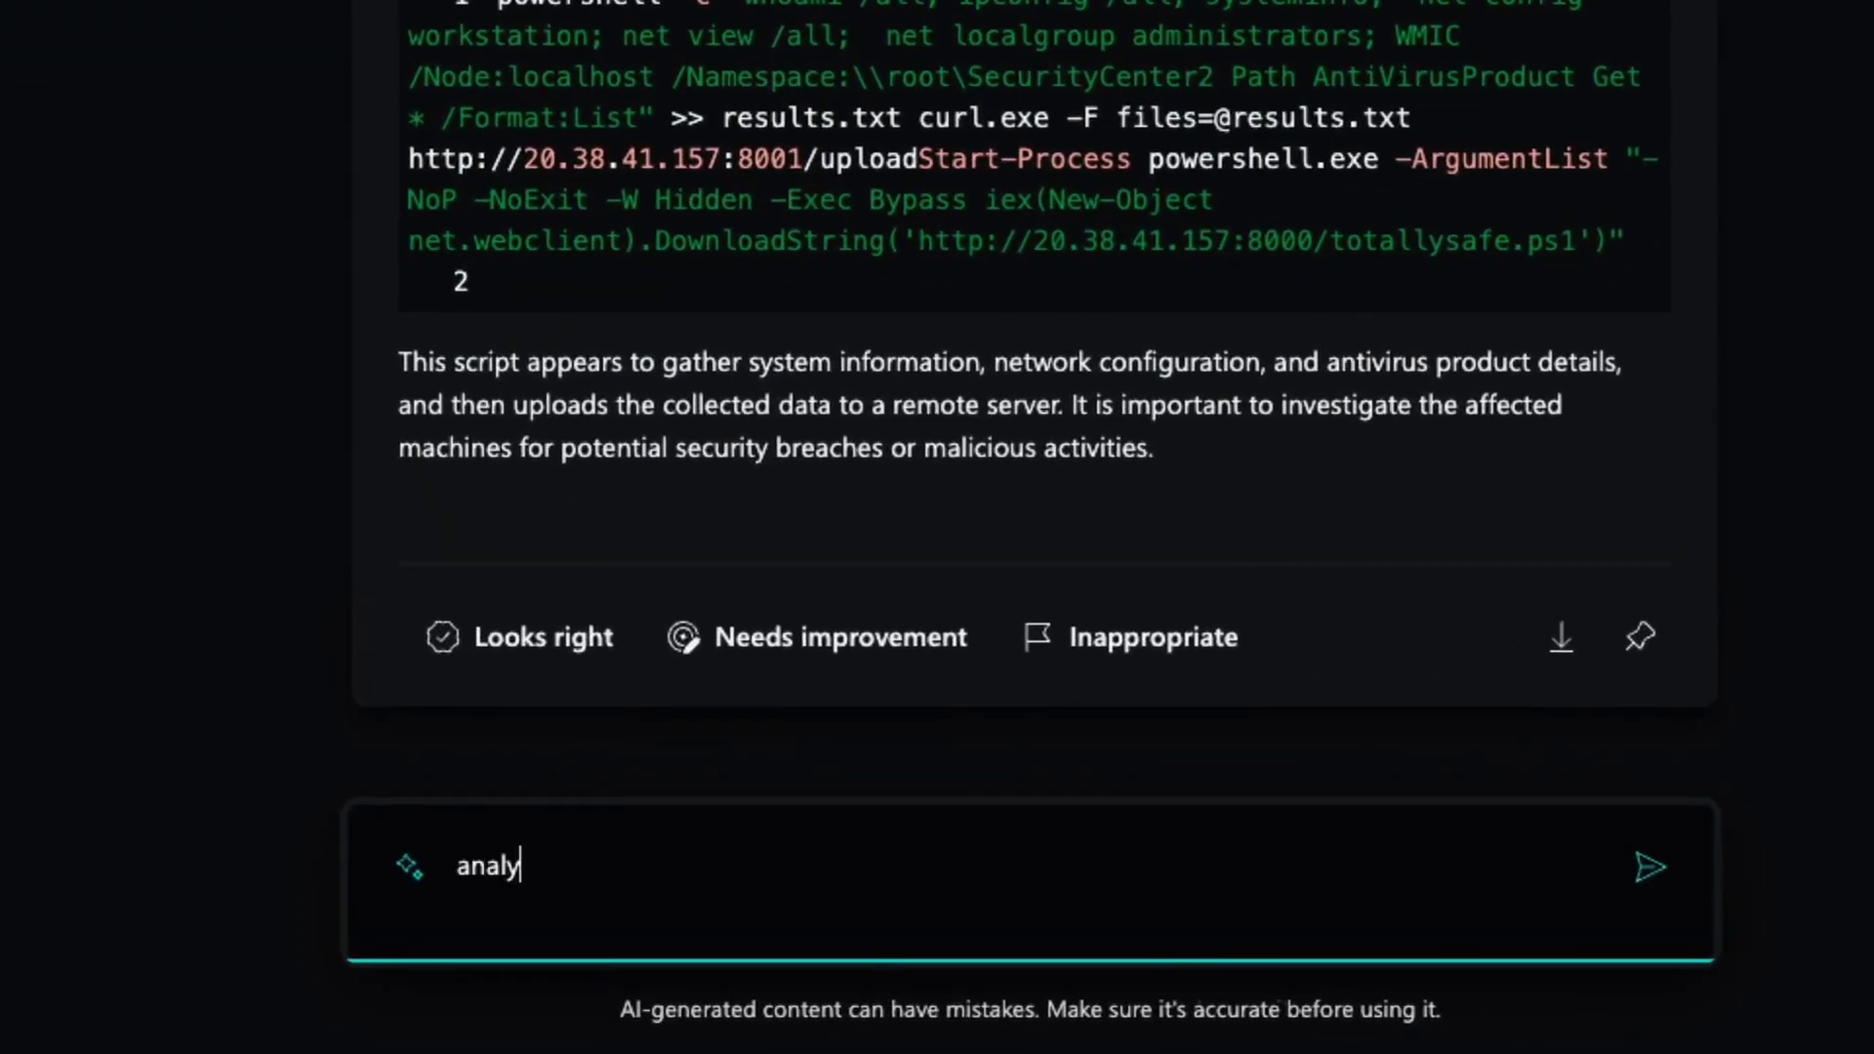
{"action": "type", "text": "ript please"}
{"action": "key", "text": "Return"}
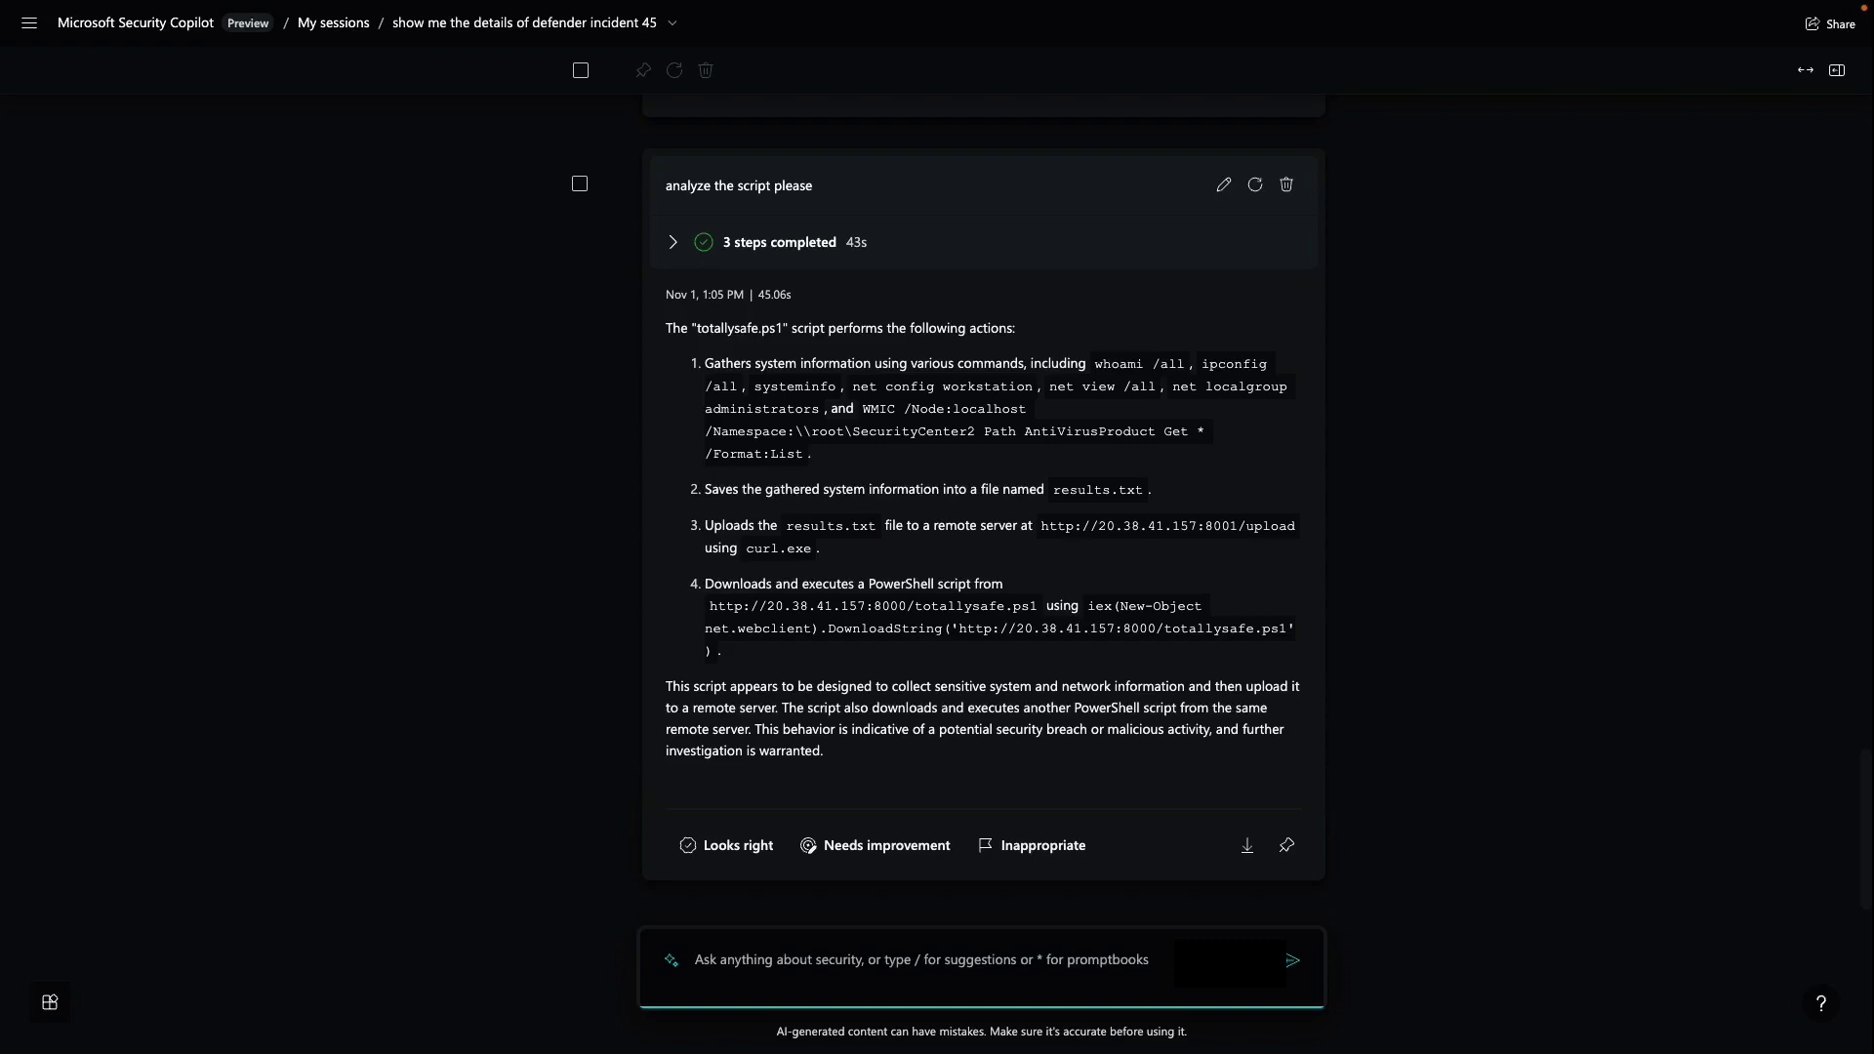
{"action": "type", "text": "quarantine al"}
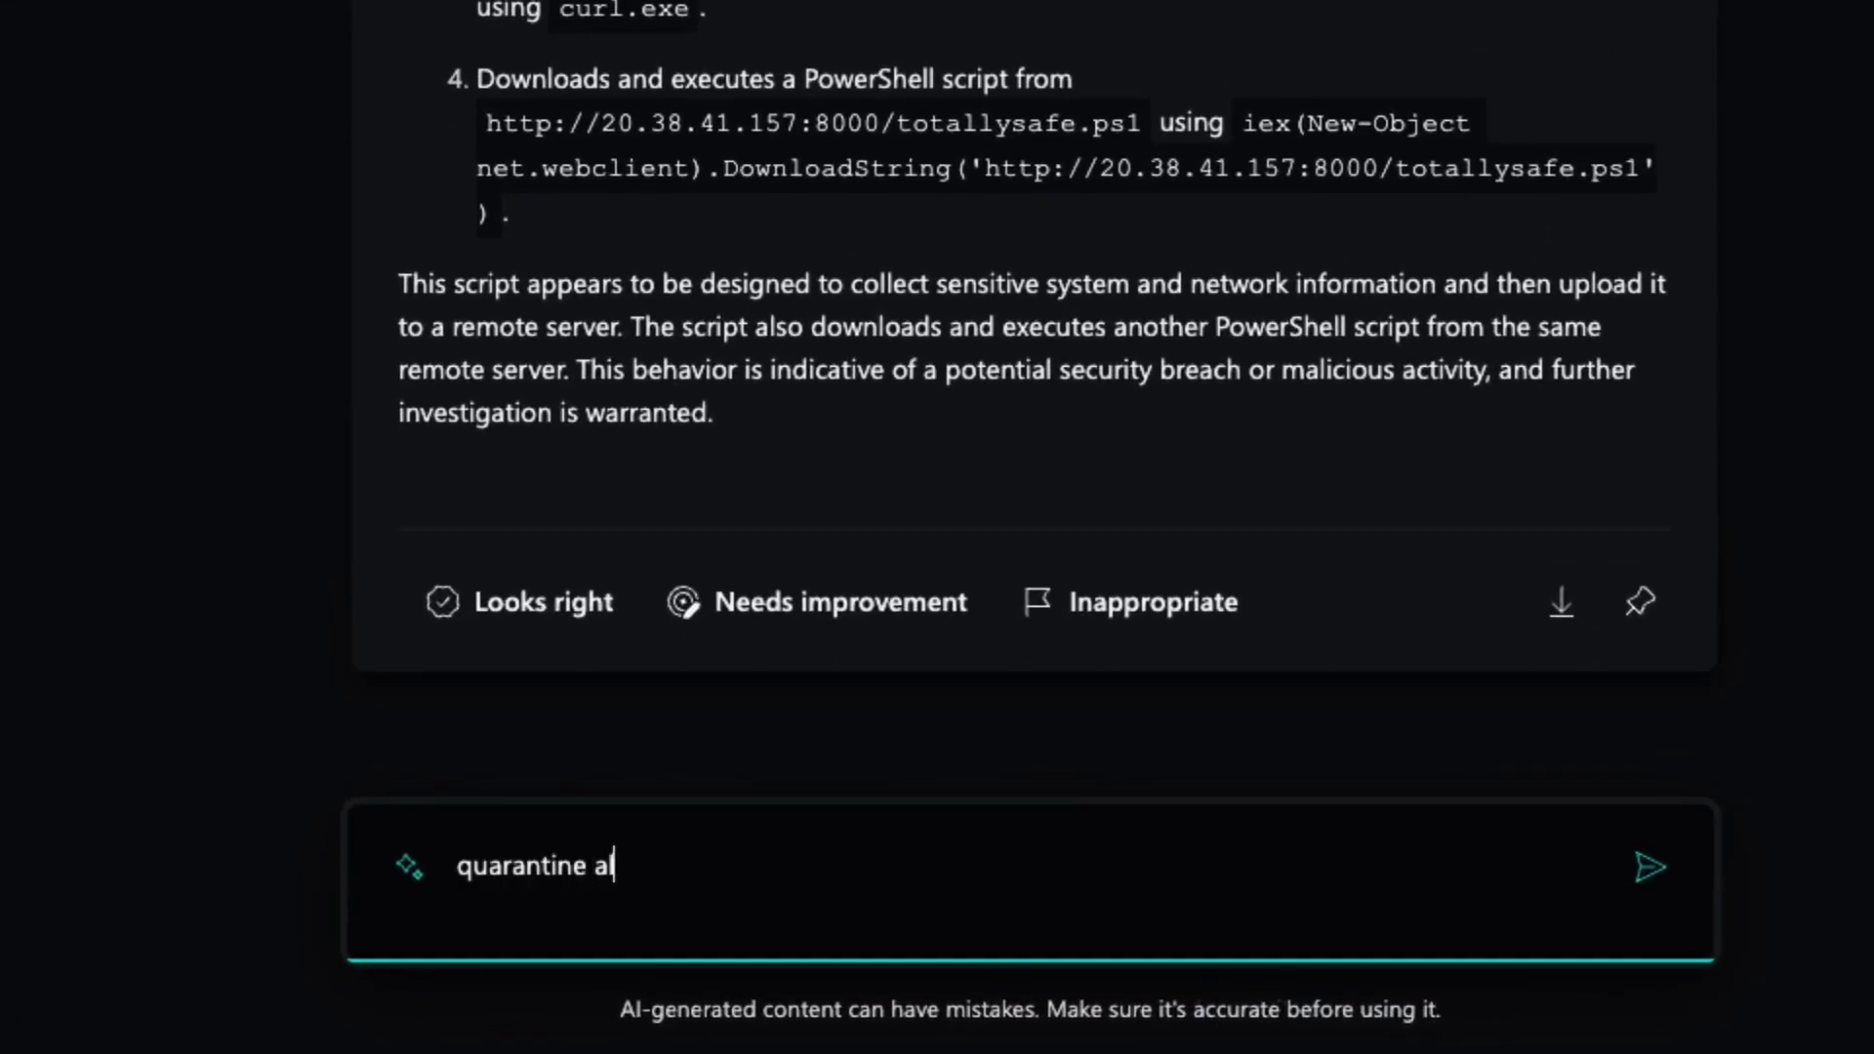
{"action": "type", "text": "l of the machines that have the script"}
Submit the request to quarantine all machines that have the script
{"action": "key", "text": "Return"}
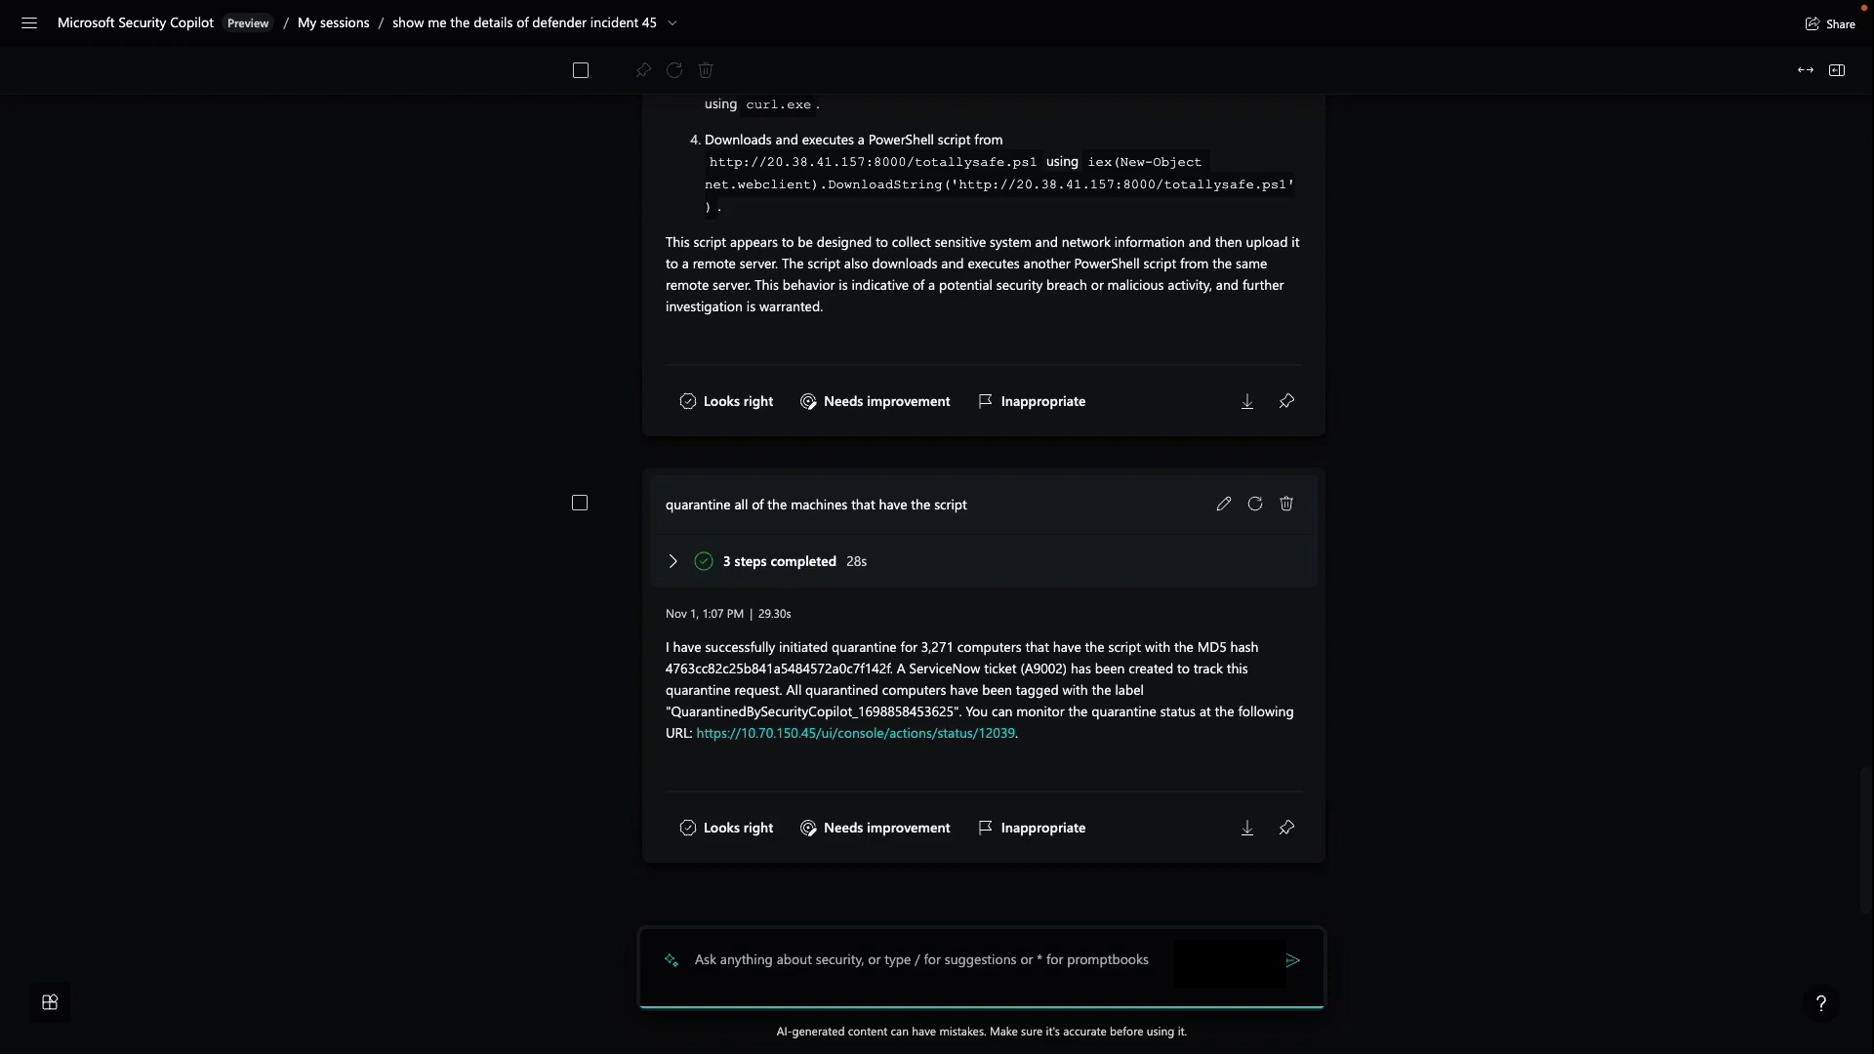
Block outbound connections to 20.38.41.157 on all computers, then draft the quarantine-removal request
{"action": "type", "text": "bloc"}
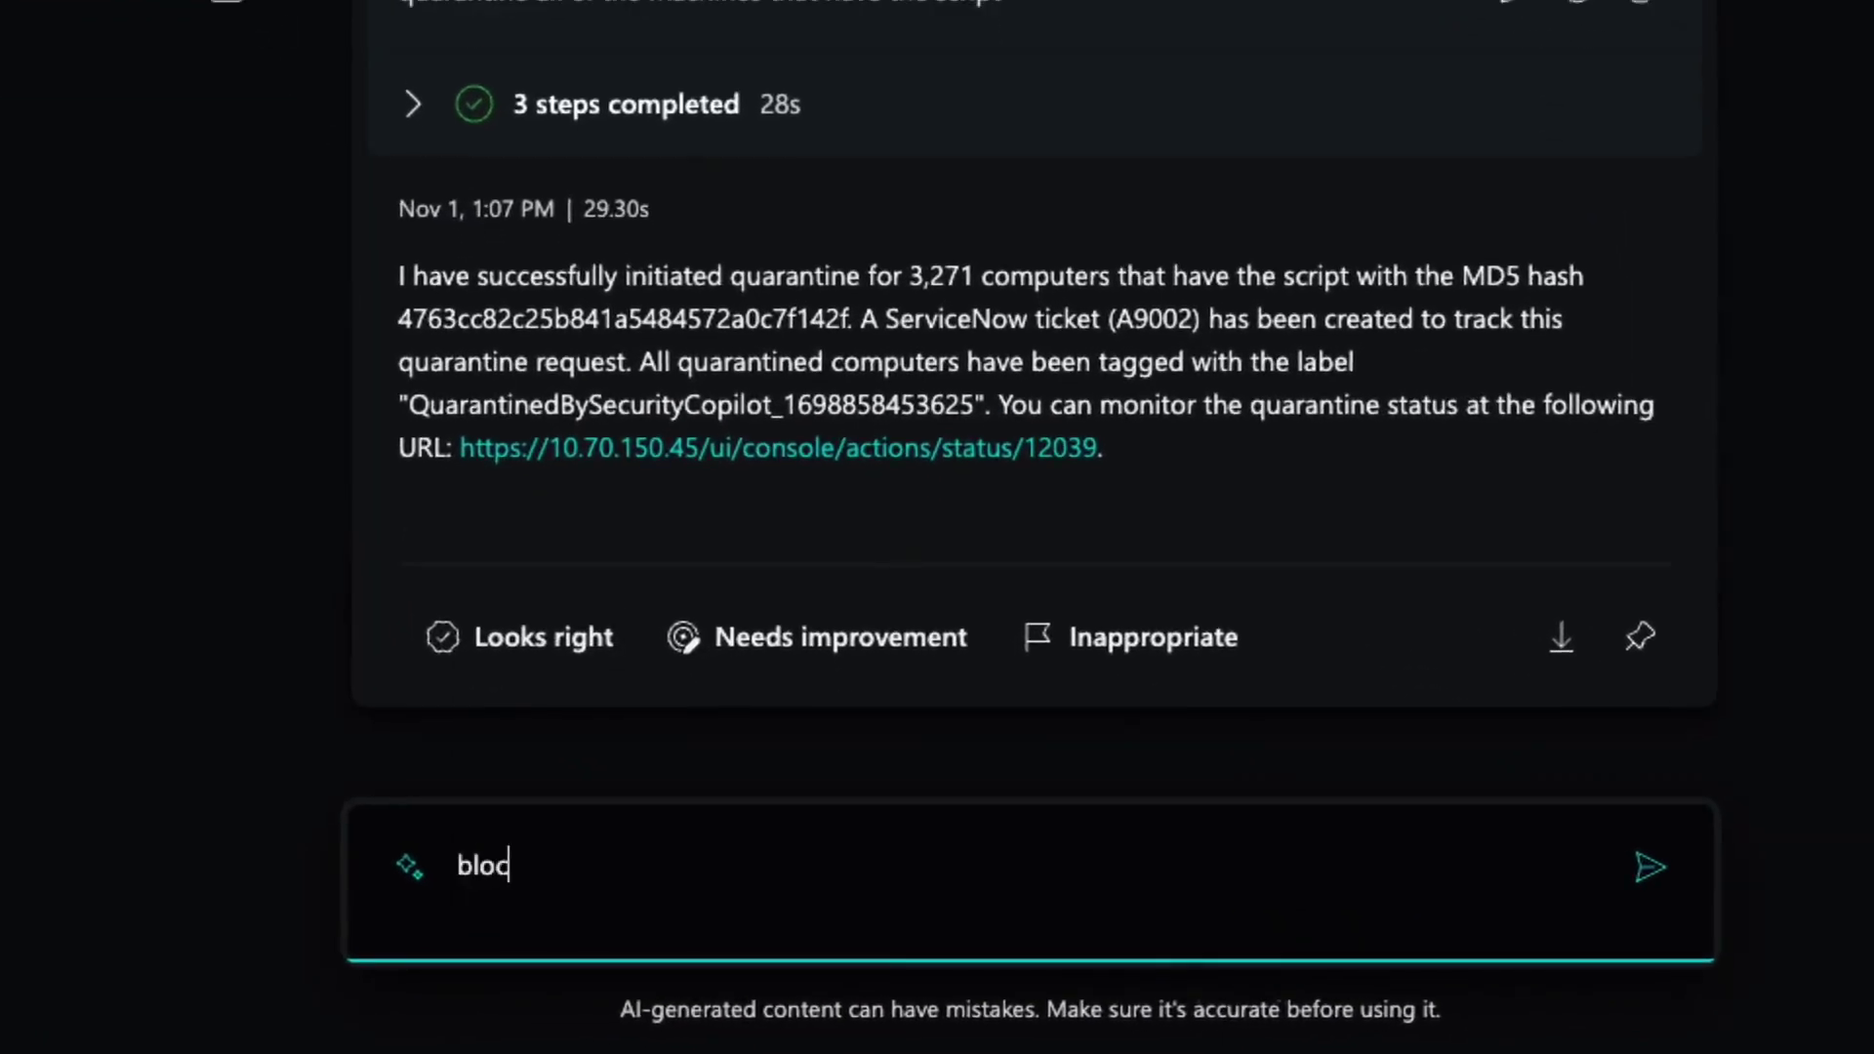
{"action": "type", "text": "k all outbound connections to that malicious"}
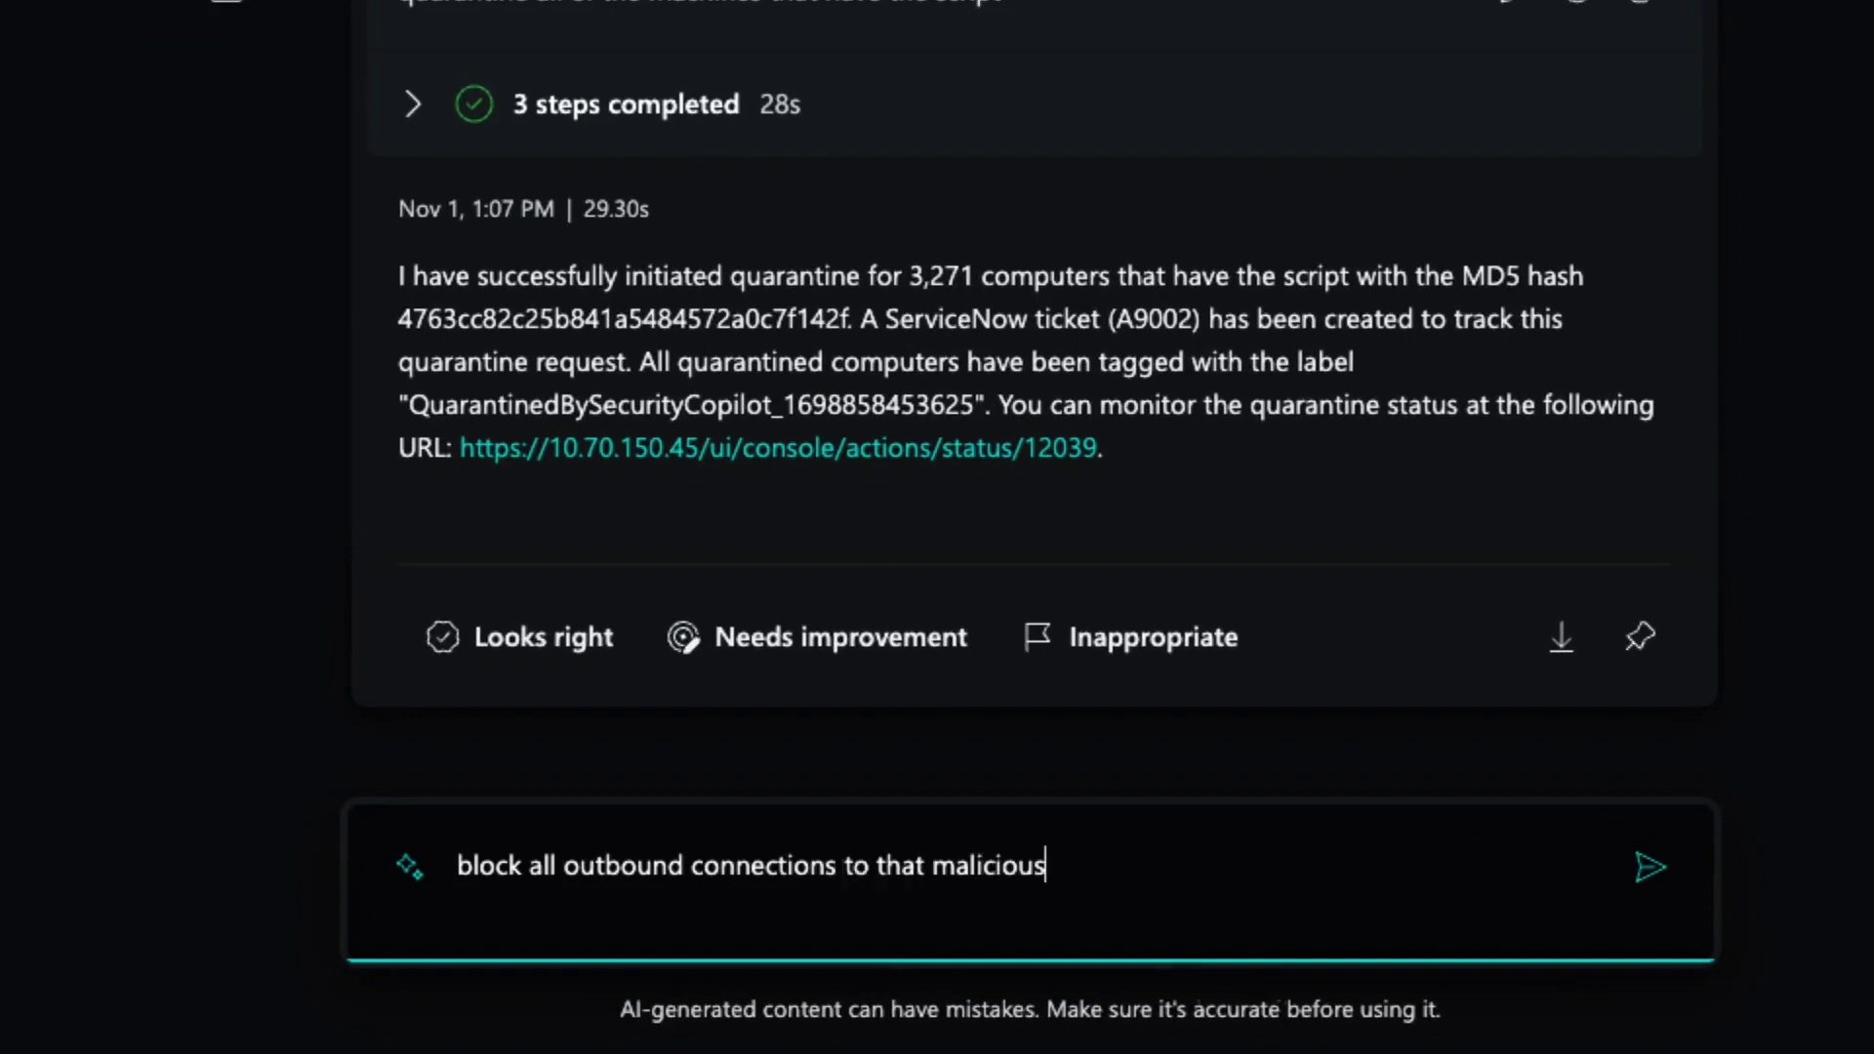
{"action": "type", "text": " remote ip on all of my computers"}
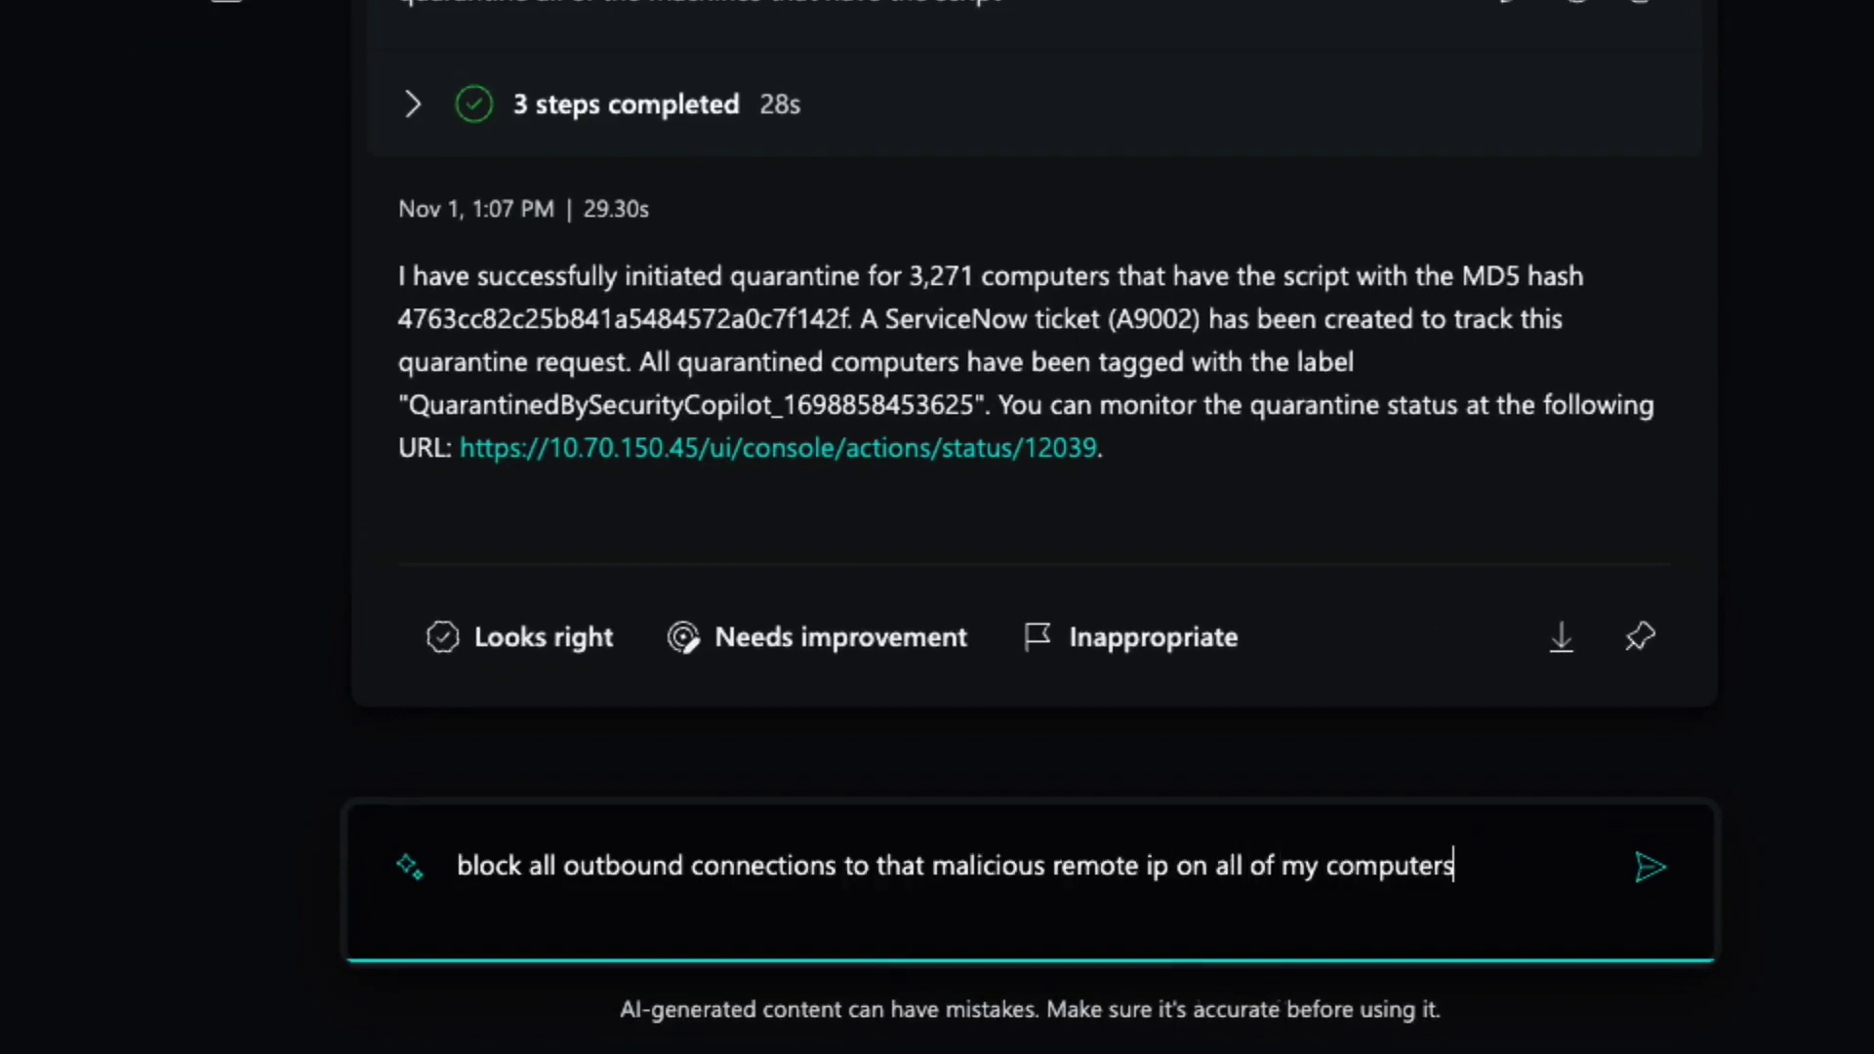
{"action": "key", "text": "Return"}
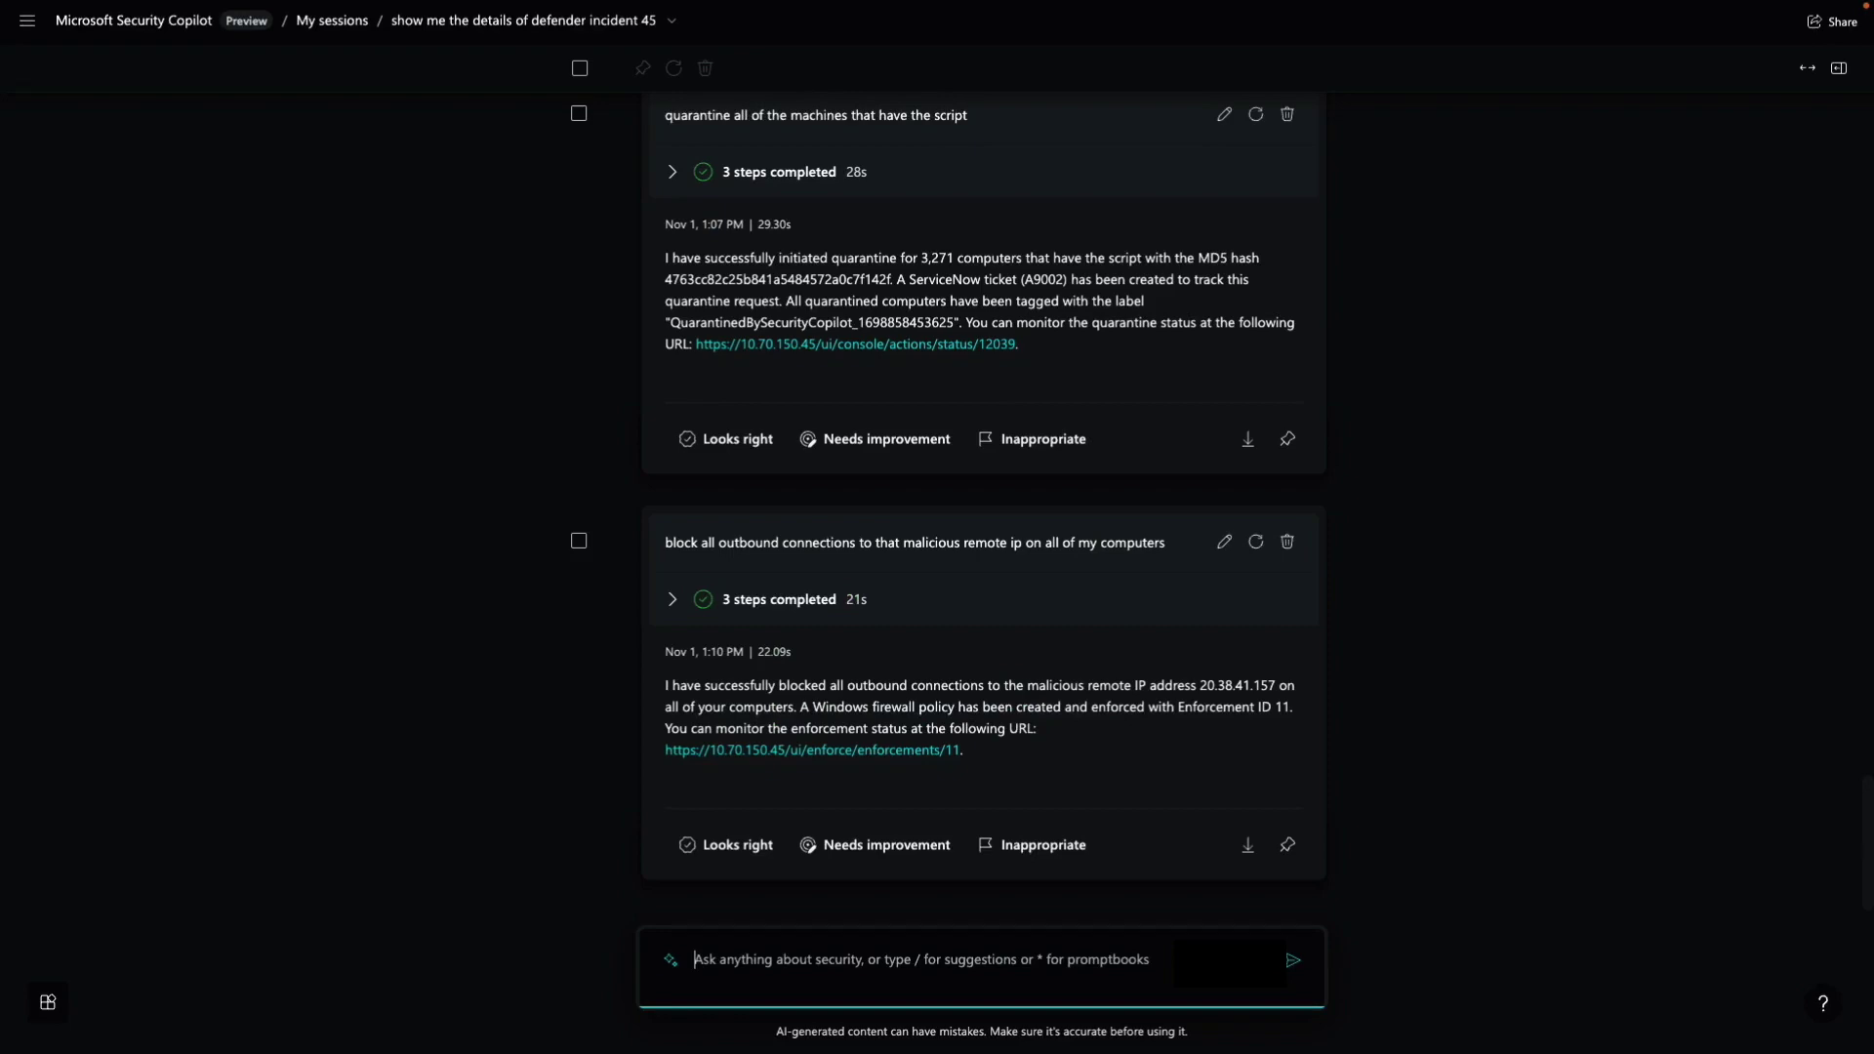
{"action": "type", "text": "remove quarantine on all of the affected machines"}
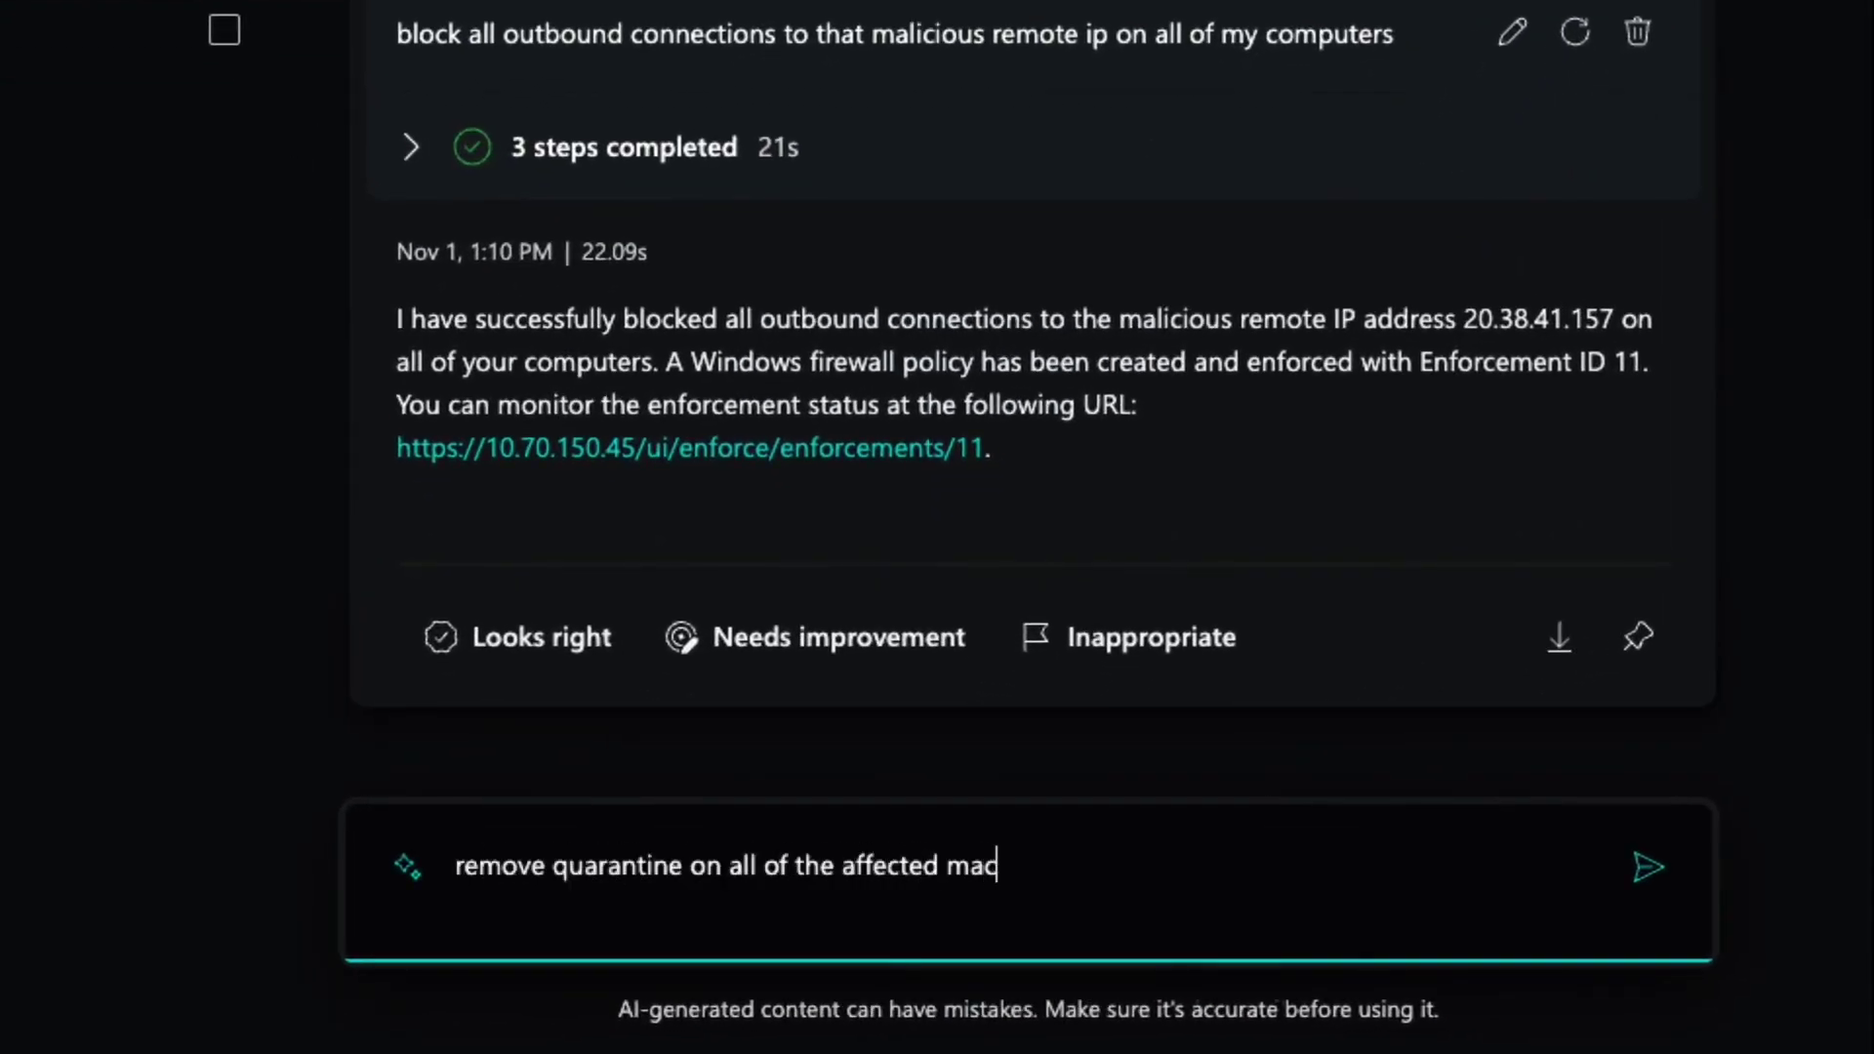
Submit the request to remove quarantine on all affected machines
{"action": "key", "text": "Return"}
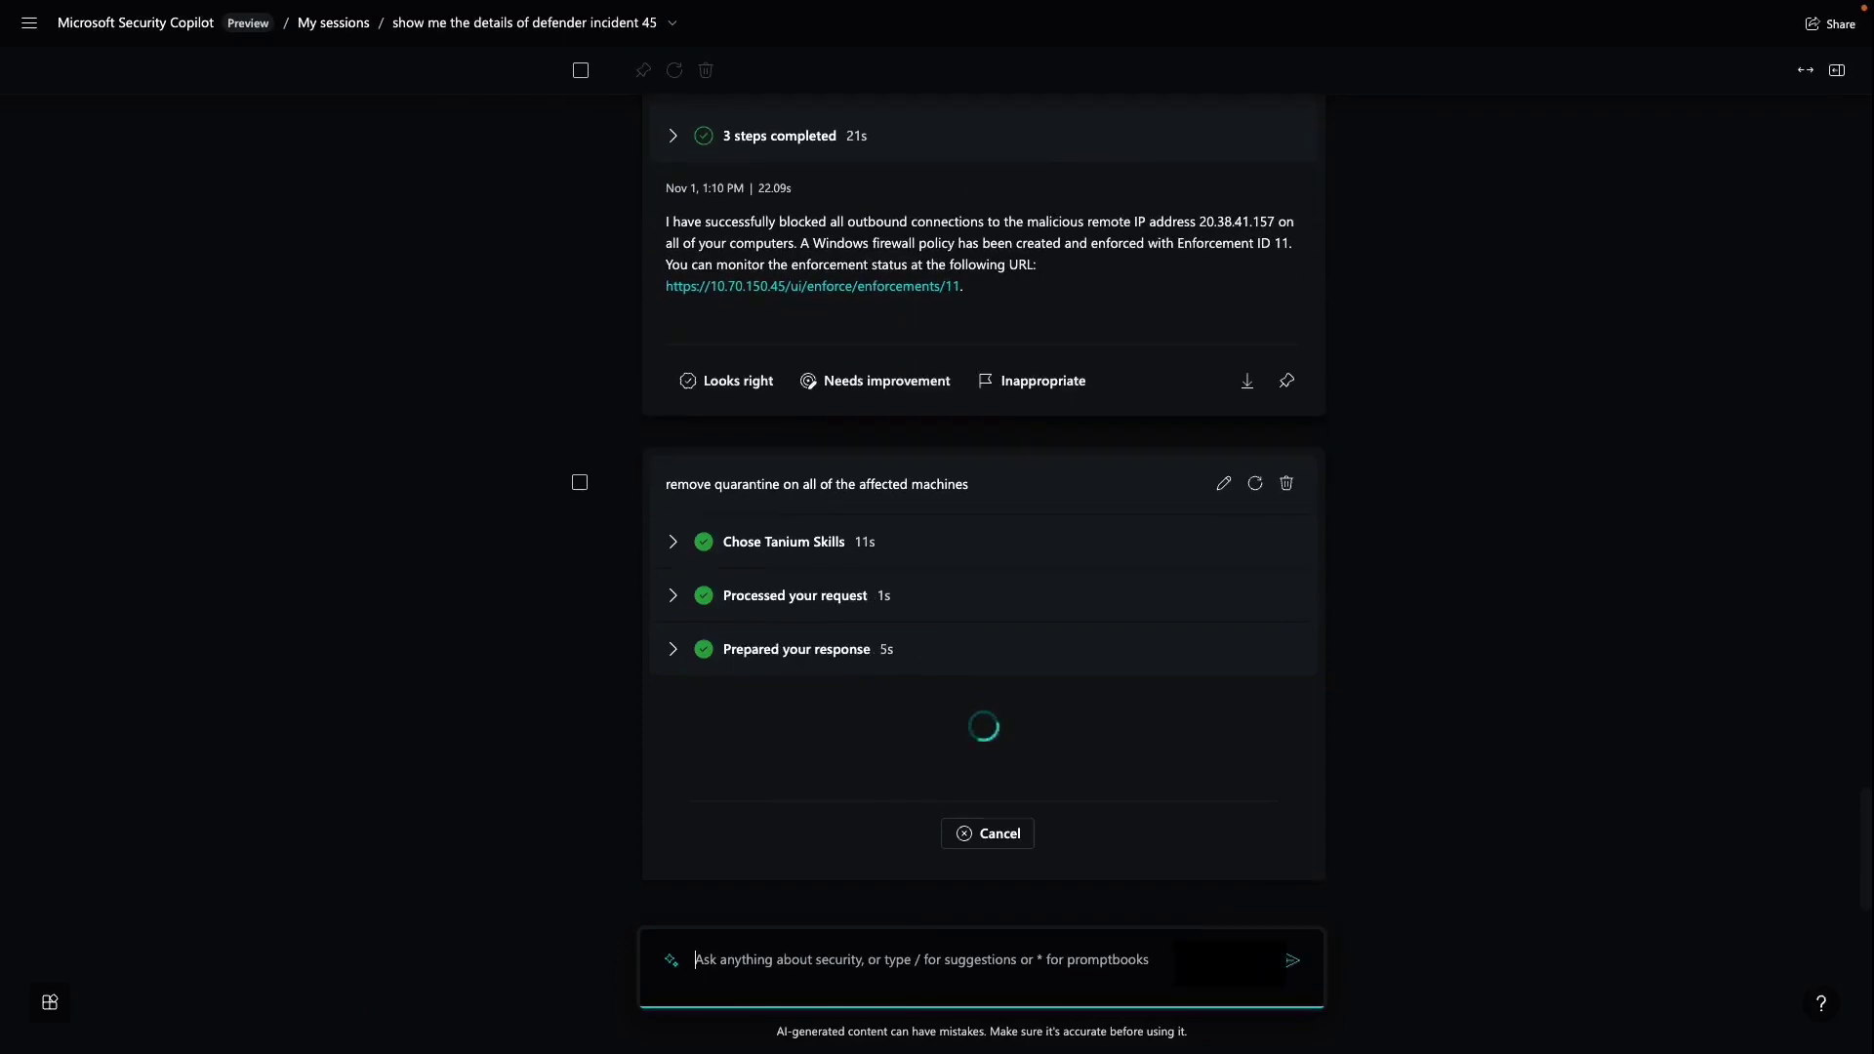